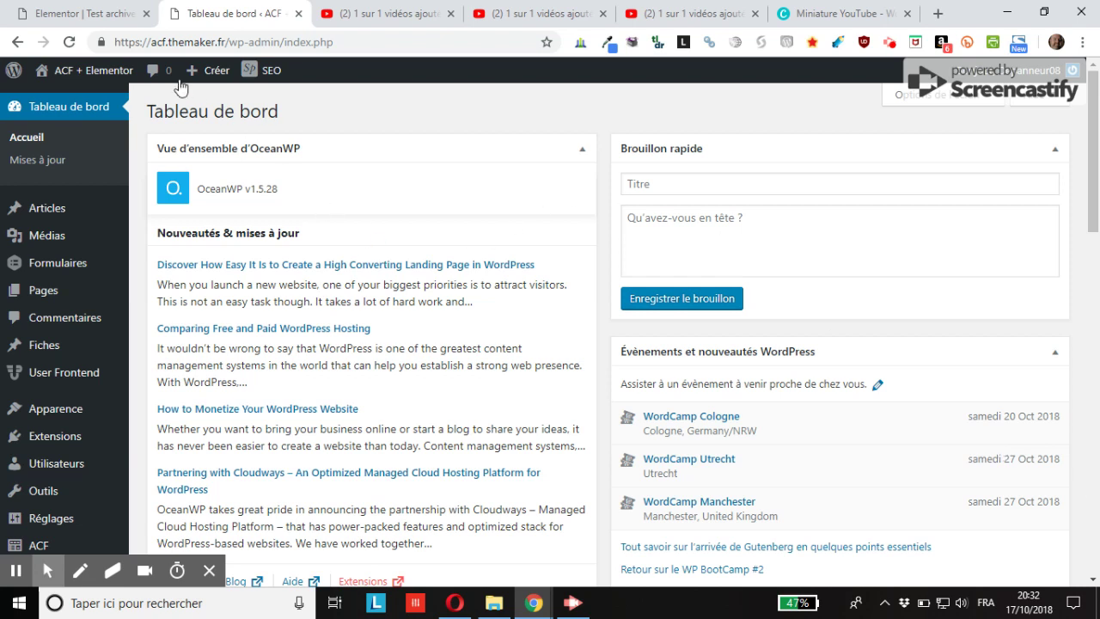
Create a new page titled "Tuto archive étiquette"
{"action": "mouse_move", "coordinate": [207, 71]}
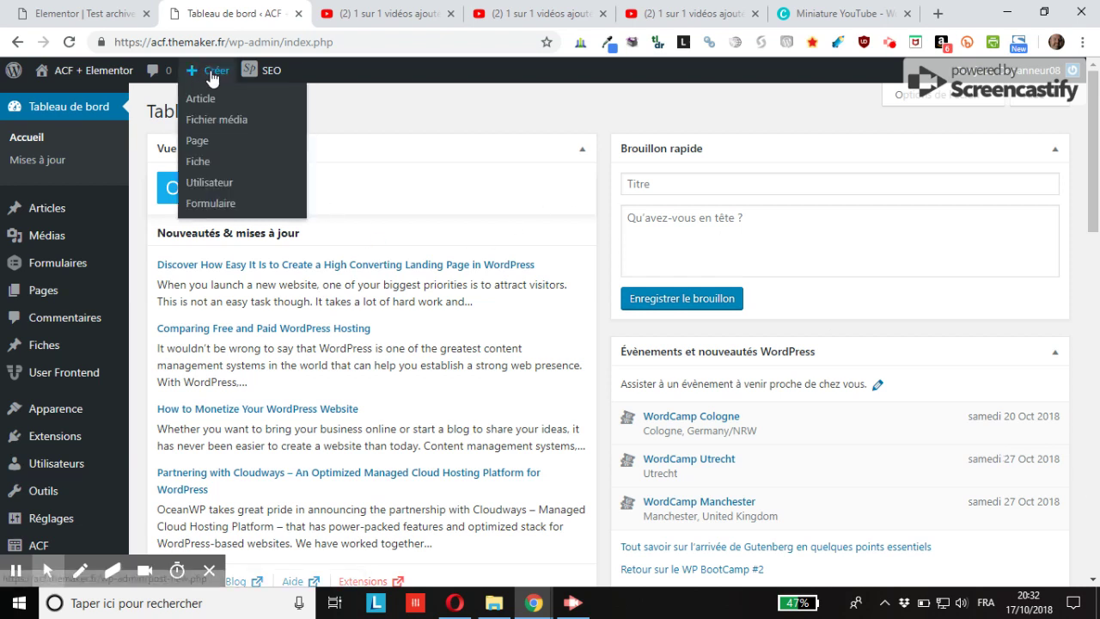
{"action": "left_click", "coordinate": [204, 141]}
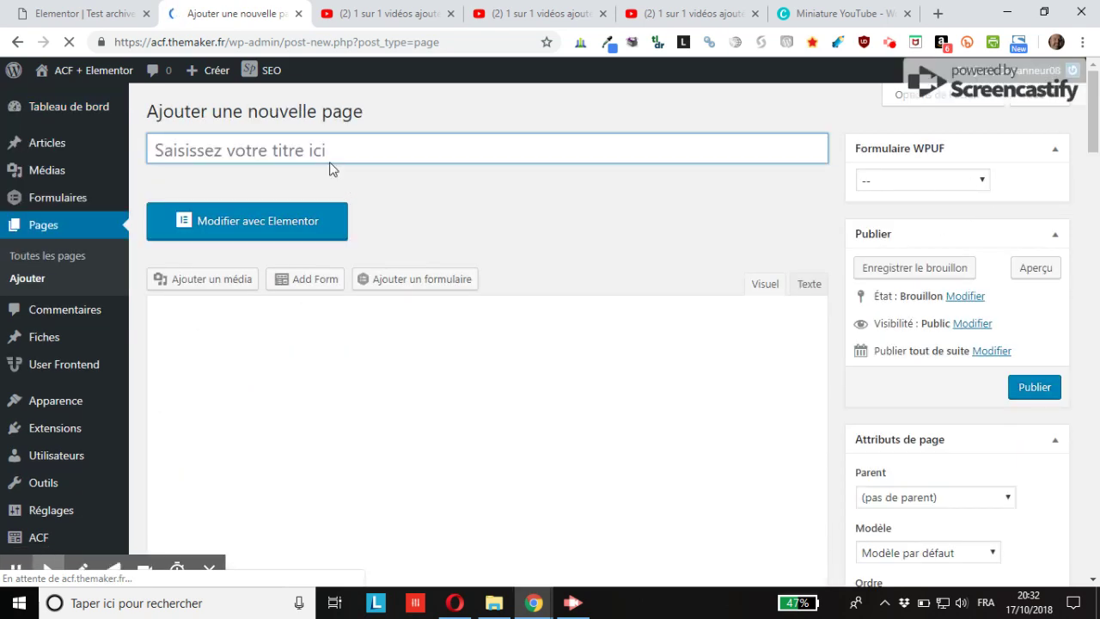
{"action": "left_click", "coordinate": [272, 146]}
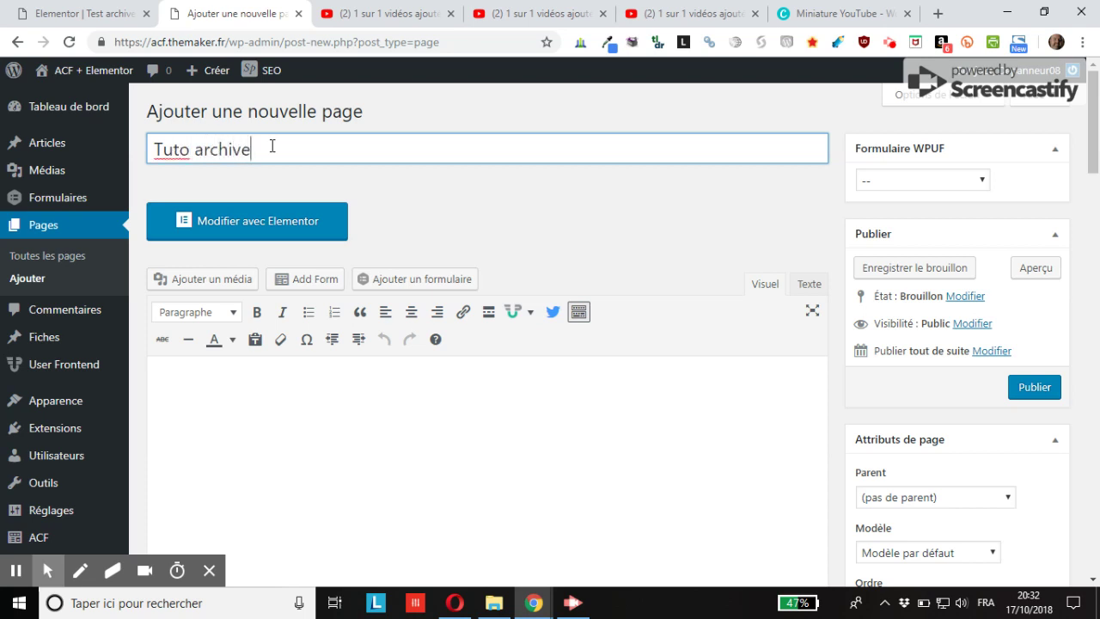
{"action": "type", "text": "Tuto archive étiquette"}
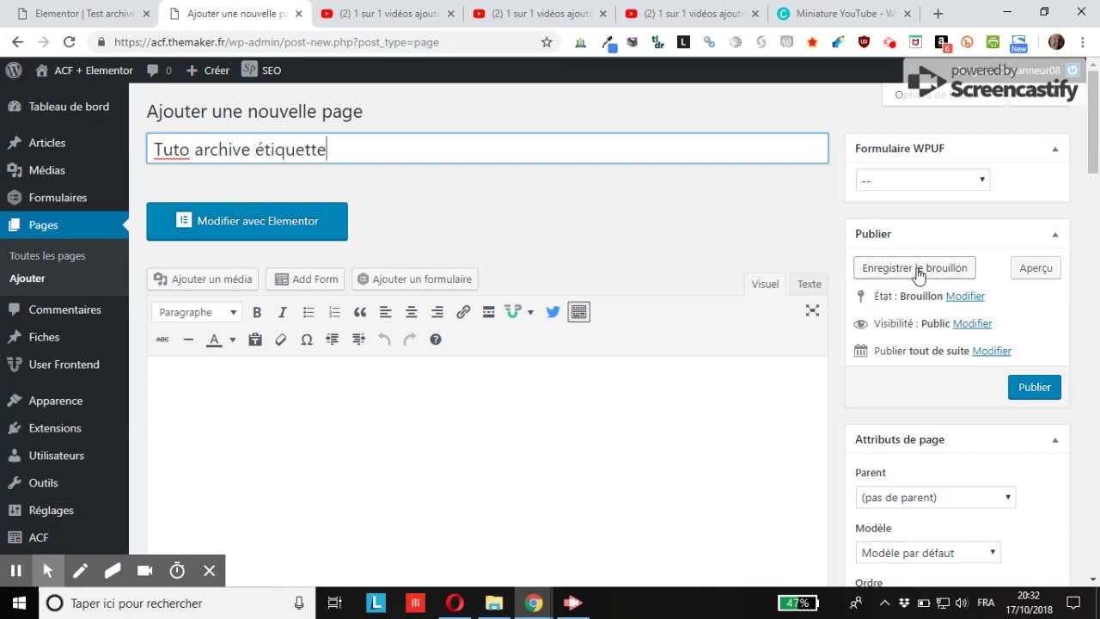
Set the page template to "Elementor pleine largeur" and save the page as a draft
{"action": "scroll", "coordinate": [972, 522], "scroll_direction": "down", "scroll_amount": 1}
{"action": "scroll", "coordinate": [972, 523], "scroll_direction": "down", "scroll_amount": 1}
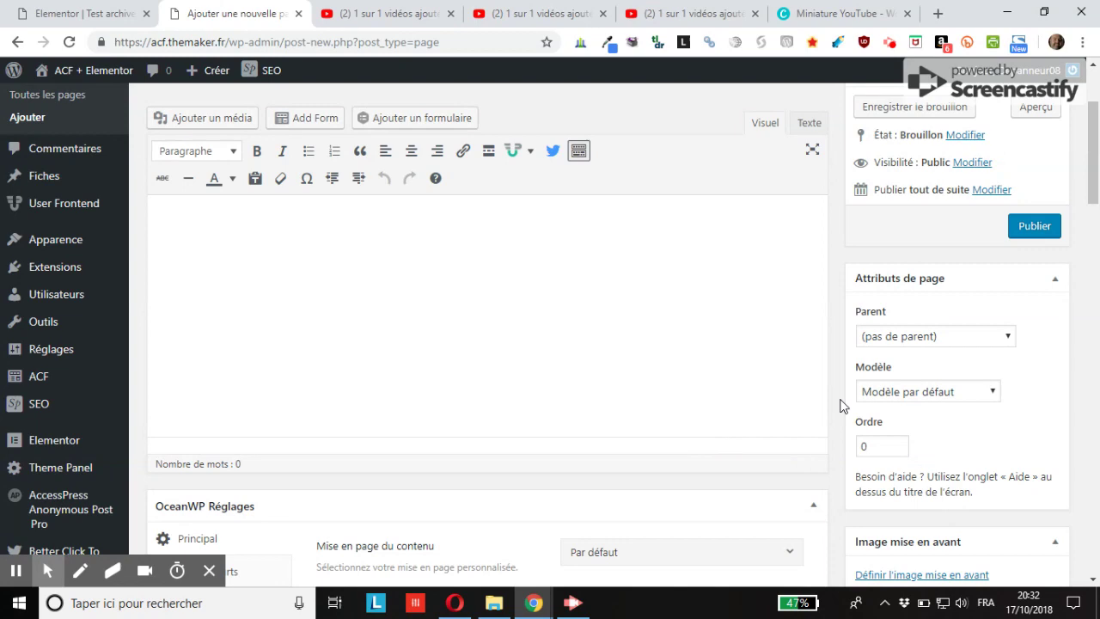
{"action": "left_click", "coordinate": [894, 394]}
{"action": "left_click", "coordinate": [894, 444]}
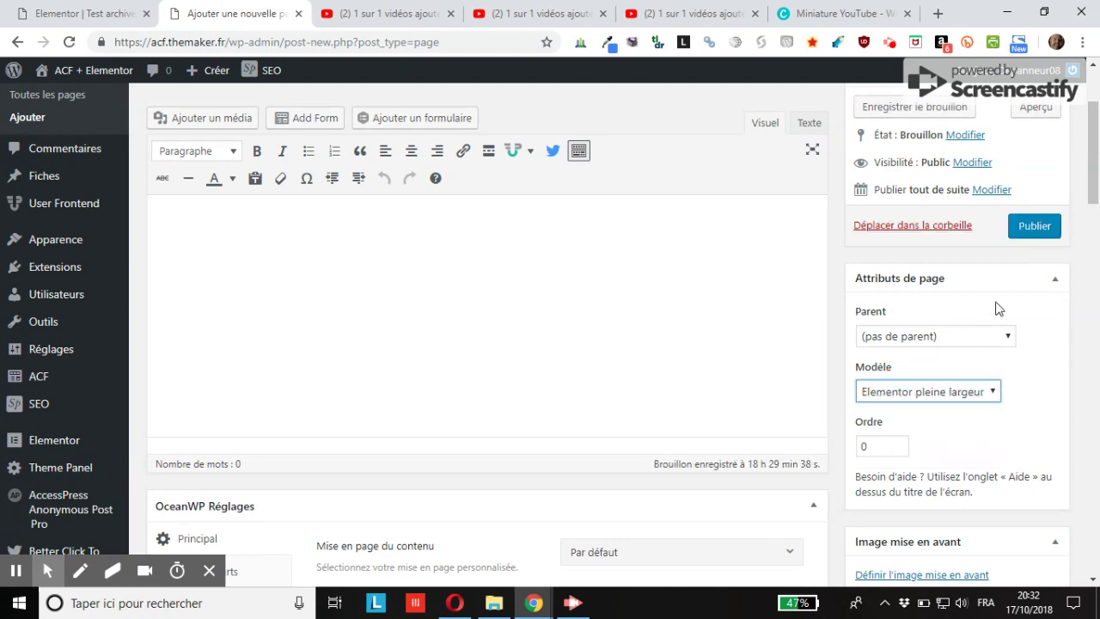
{"action": "scroll", "coordinate": [967, 344], "scroll_direction": "up", "scroll_amount": 2}
{"action": "left_click", "coordinate": [914, 267]}
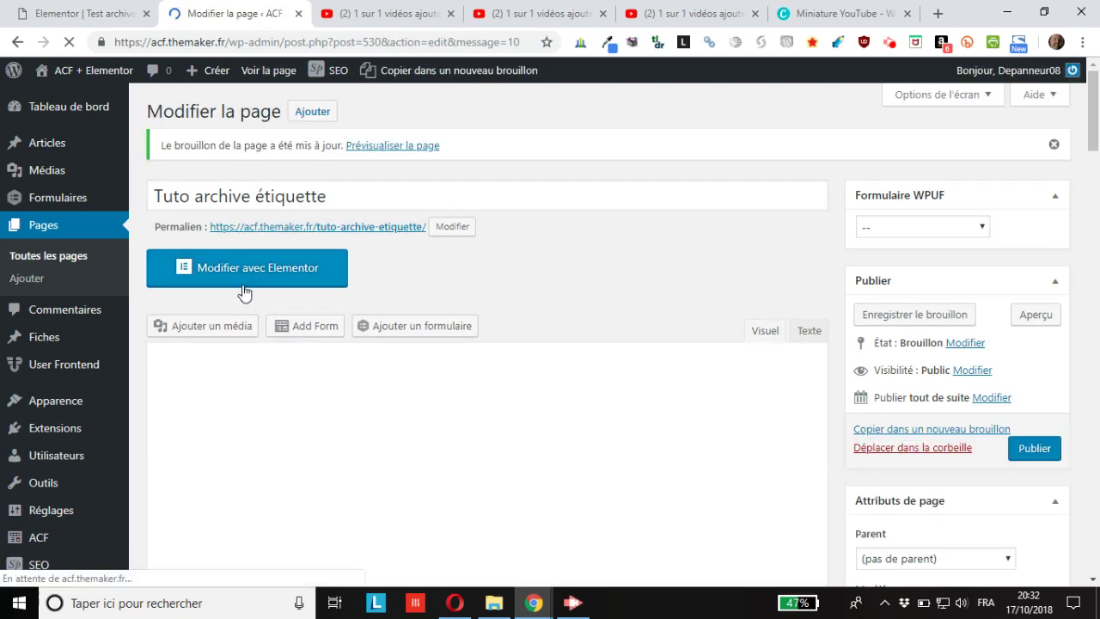
Open the page for editing with Elementor and place a Publications widget in the empty content area
{"action": "left_click", "coordinate": [244, 277]}
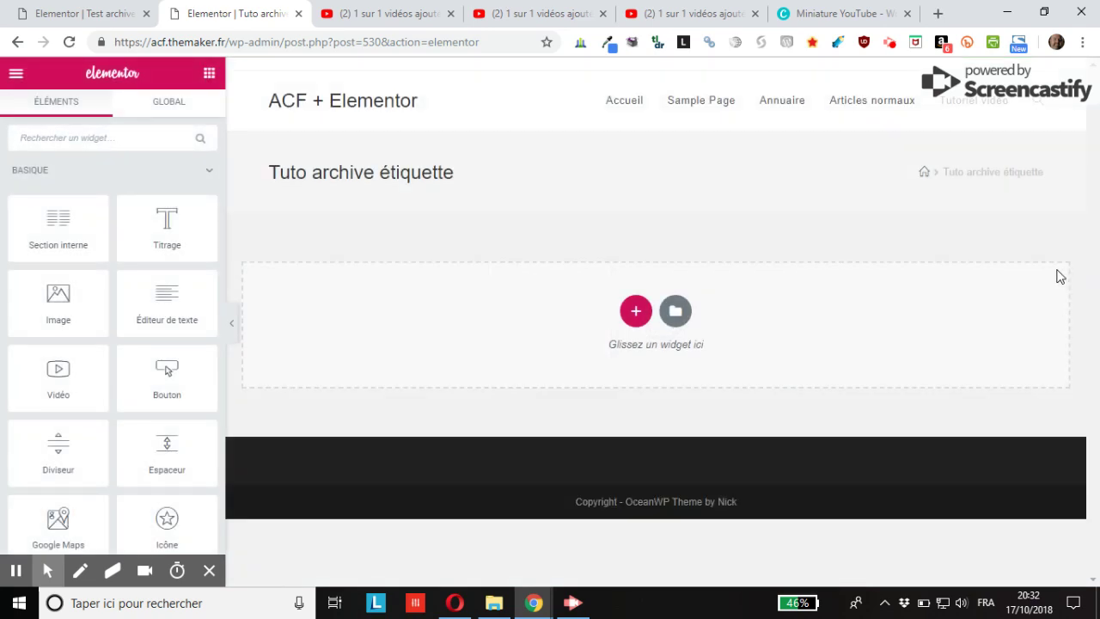
{"action": "left_click", "coordinate": [132, 138]}
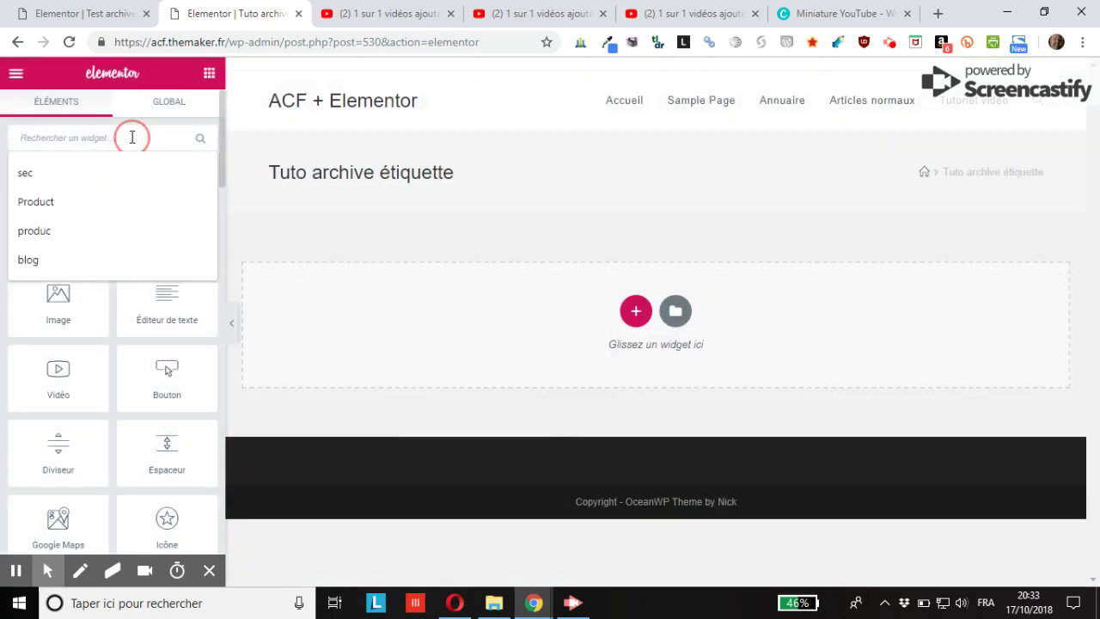
{"action": "type", "text": "publica"}
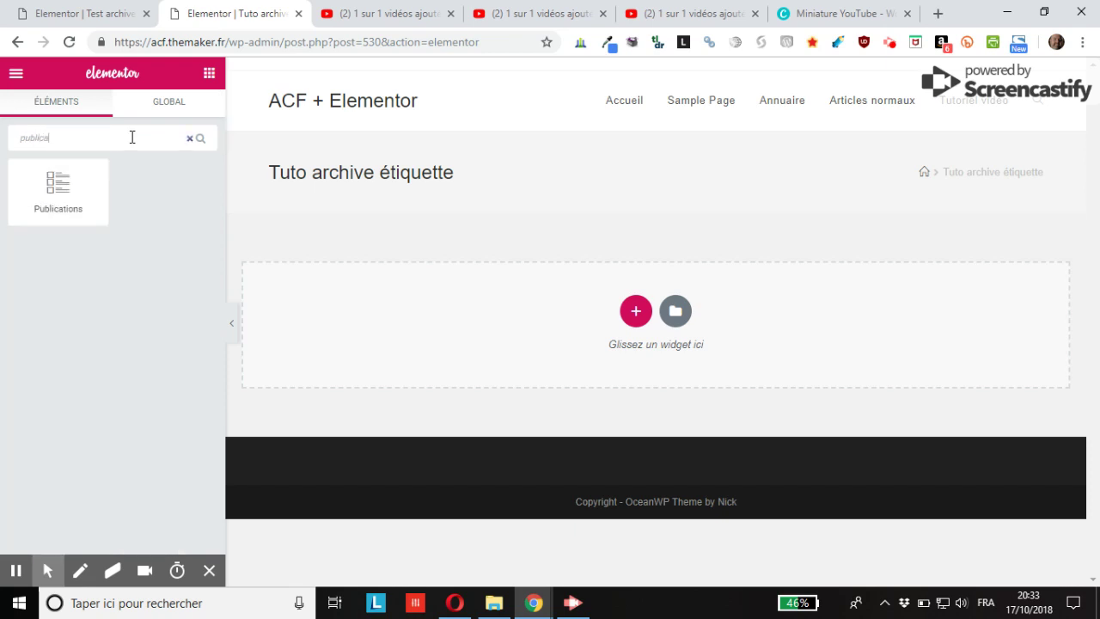
{"action": "left_click_drag", "start_coordinate": [60, 187], "coordinate": [637, 306]}
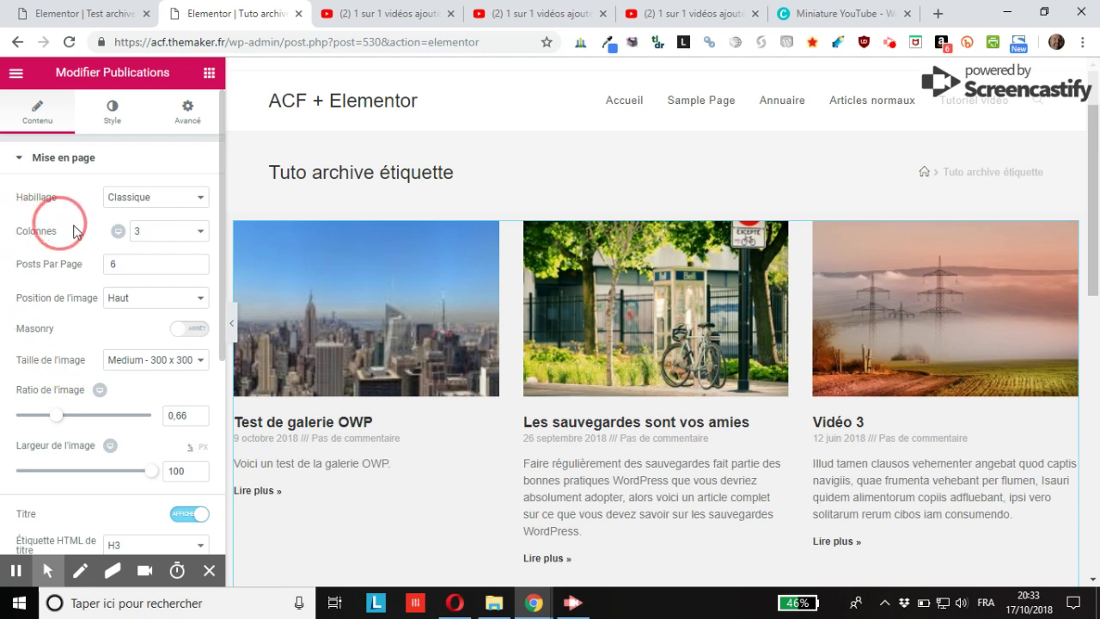
Set the Publications widget to 6 posts per page and filter its Articles query by the étiquette "Avant"
{"action": "left_click", "coordinate": [112, 265]}
{"action": "type", "text": "6"}
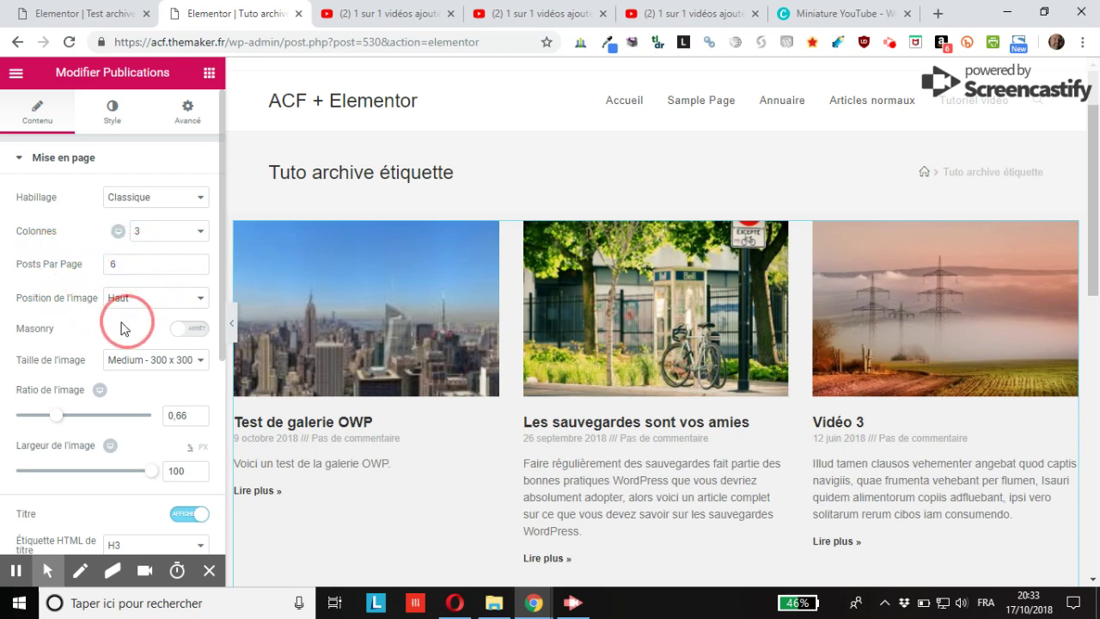
{"action": "scroll", "coordinate": [110, 334], "scroll_direction": "down", "scroll_amount": 4}
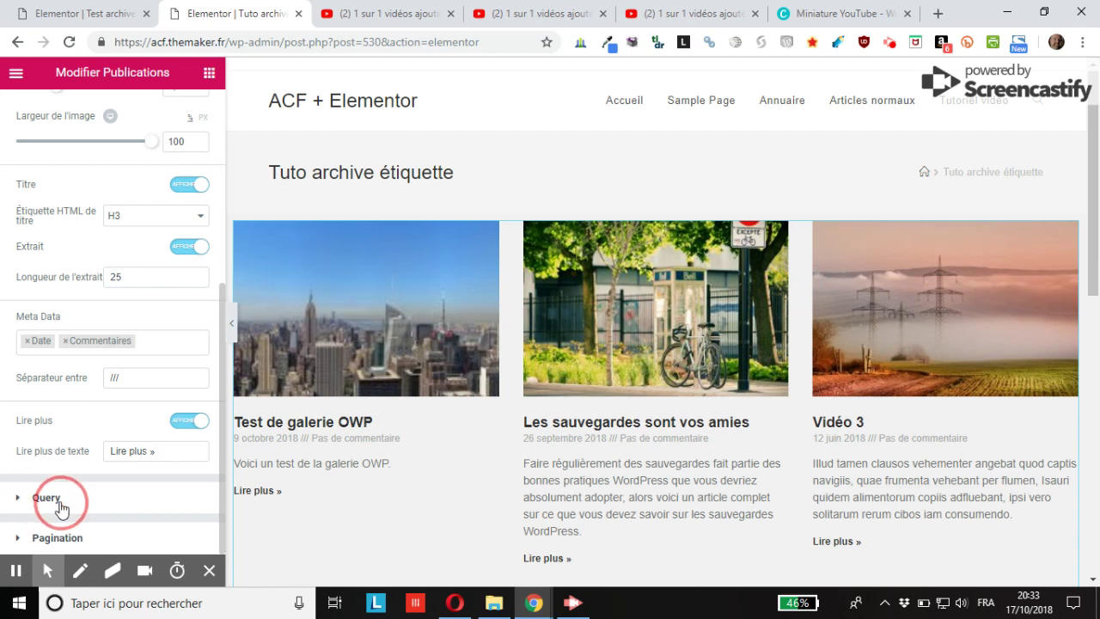
{"action": "left_click", "coordinate": [46, 500]}
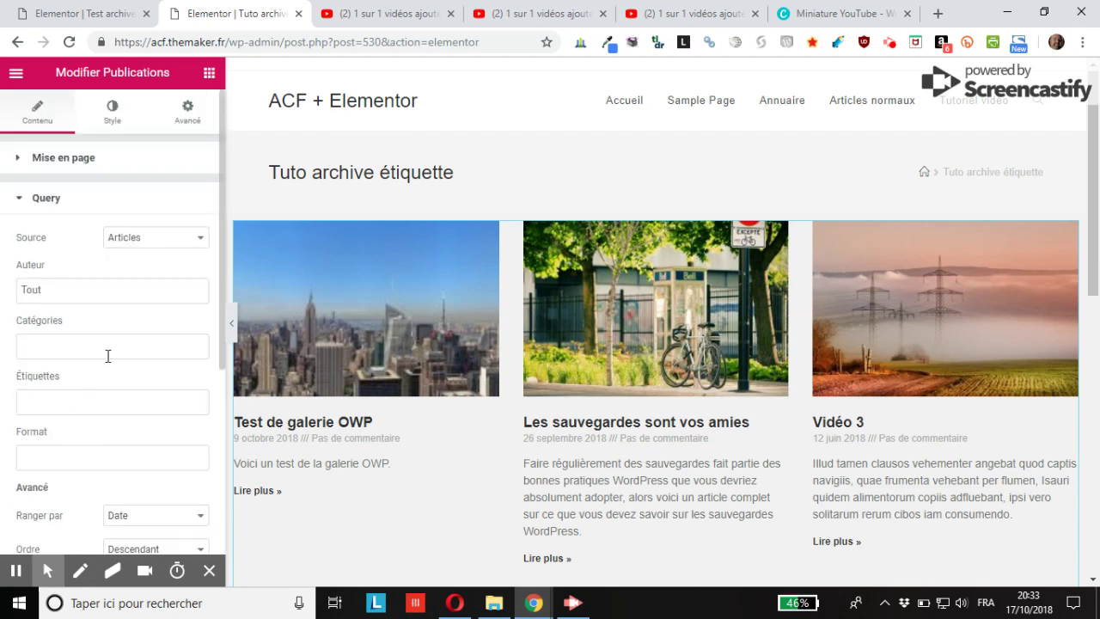
{"action": "left_click", "coordinate": [133, 247]}
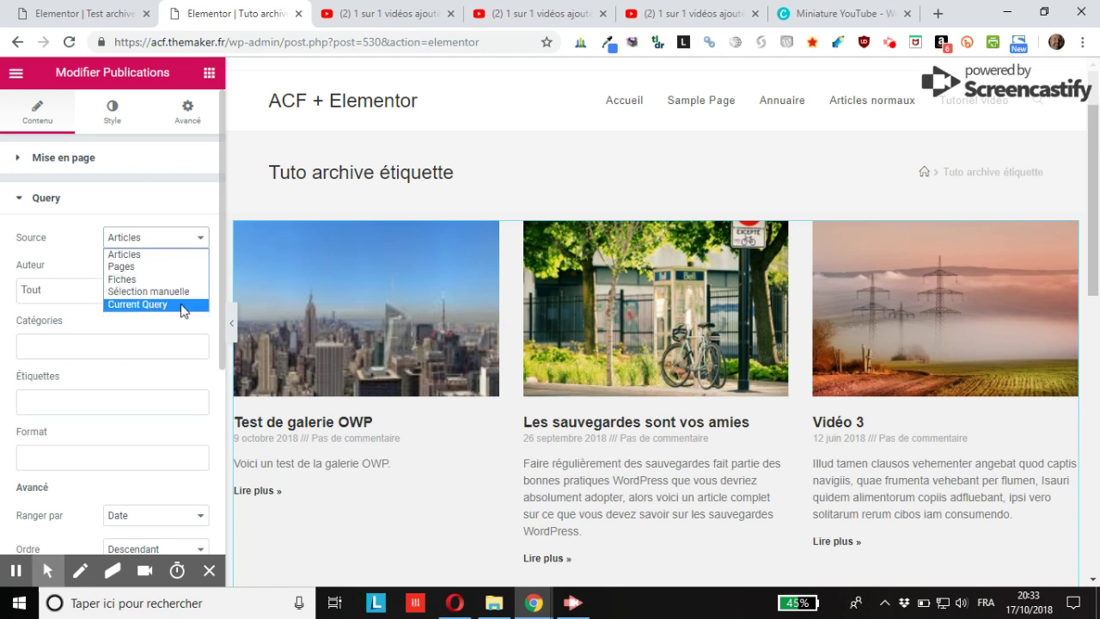
{"action": "left_click", "coordinate": [82, 227]}
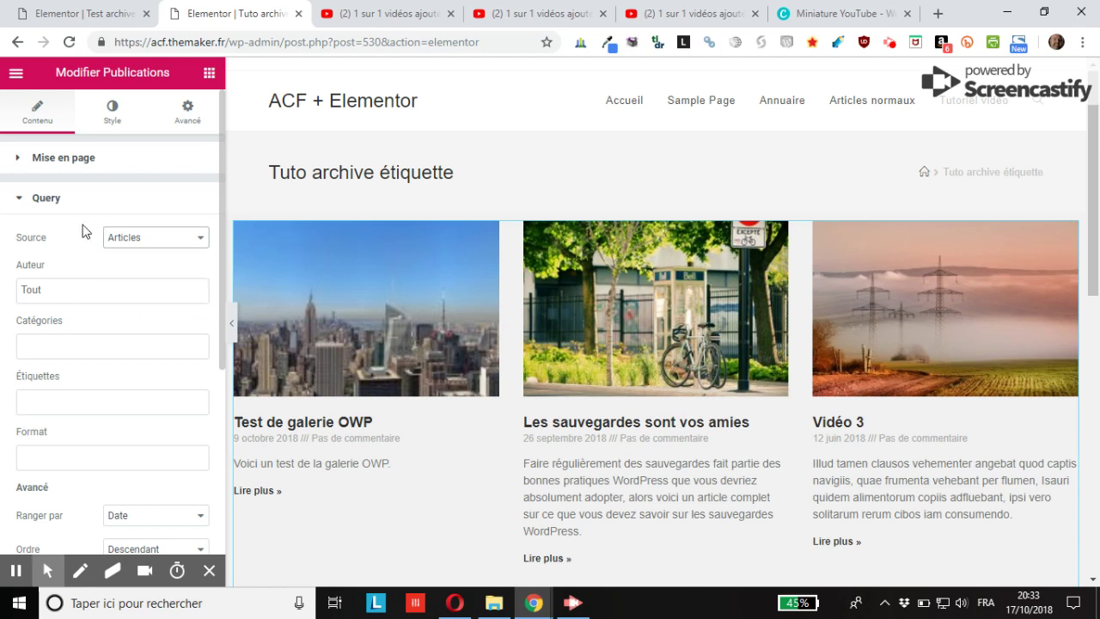
{"action": "left_click", "coordinate": [73, 203]}
{"action": "left_click", "coordinate": [78, 200]}
{"action": "left_click", "coordinate": [104, 409]}
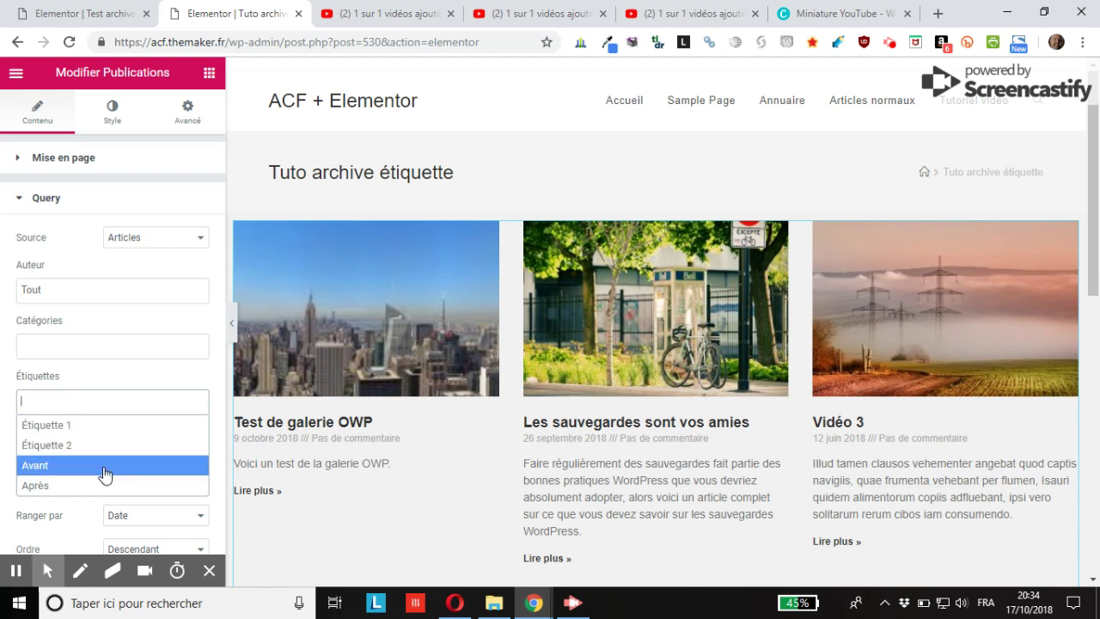
{"action": "left_click", "coordinate": [47, 472]}
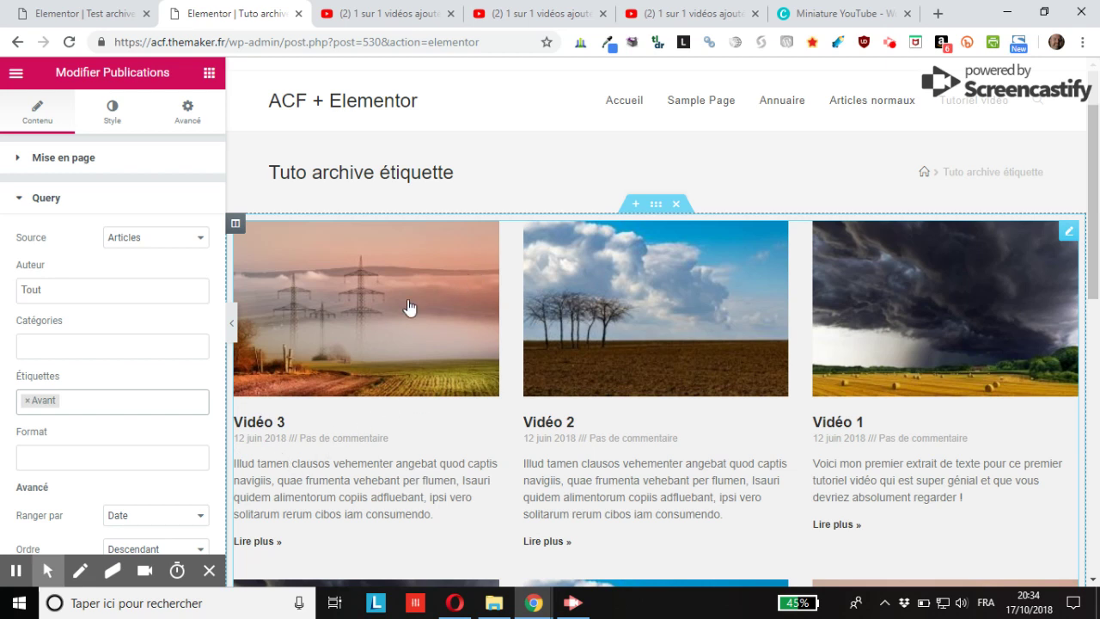
Review the filtered posts in the page preview and save the Elementor page as a draft
{"action": "scroll", "coordinate": [773, 404], "scroll_direction": "down", "scroll_amount": 3}
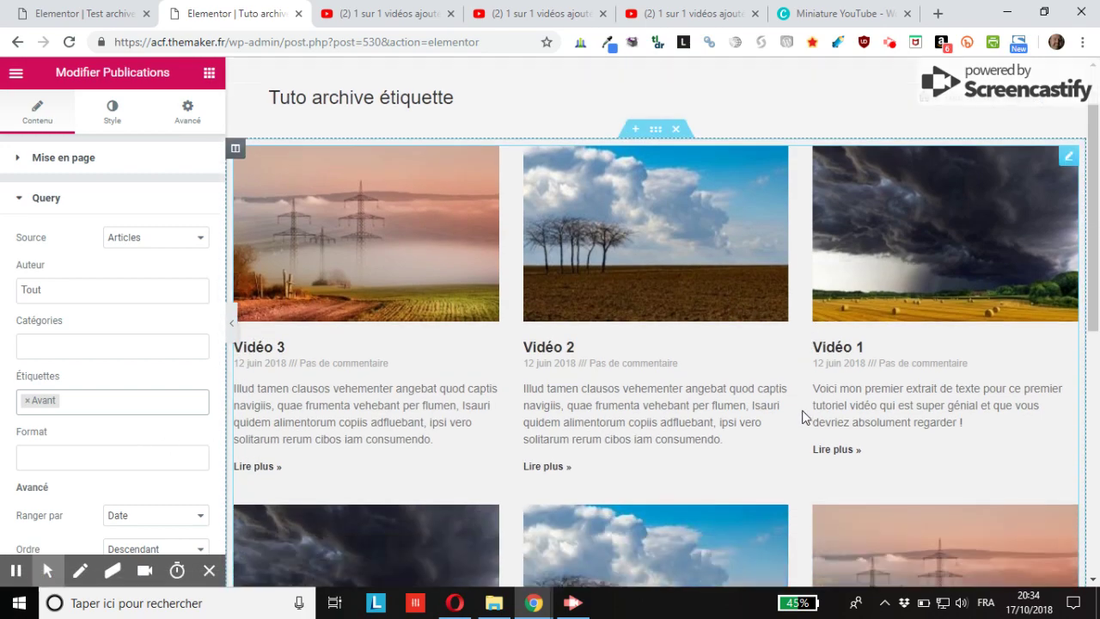
{"action": "scroll", "coordinate": [688, 369], "scroll_direction": "down", "scroll_amount": 3}
{"action": "scroll", "coordinate": [676, 364], "scroll_direction": "up", "scroll_amount": 3}
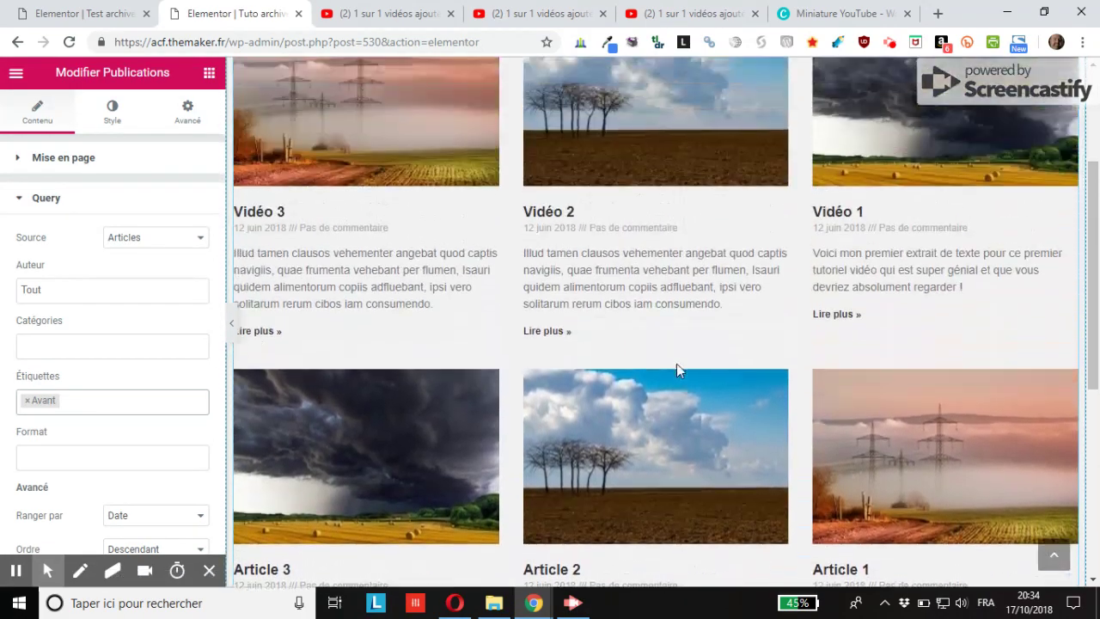
{"action": "scroll", "coordinate": [676, 373], "scroll_direction": "down", "scroll_amount": 3}
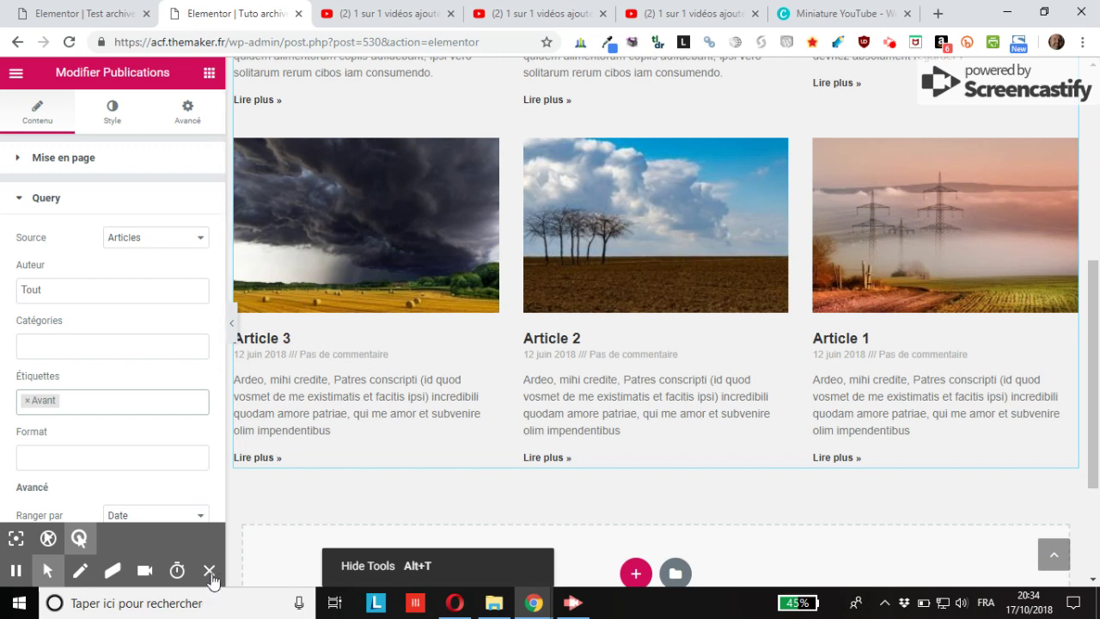
{"action": "left_click", "coordinate": [208, 572]}
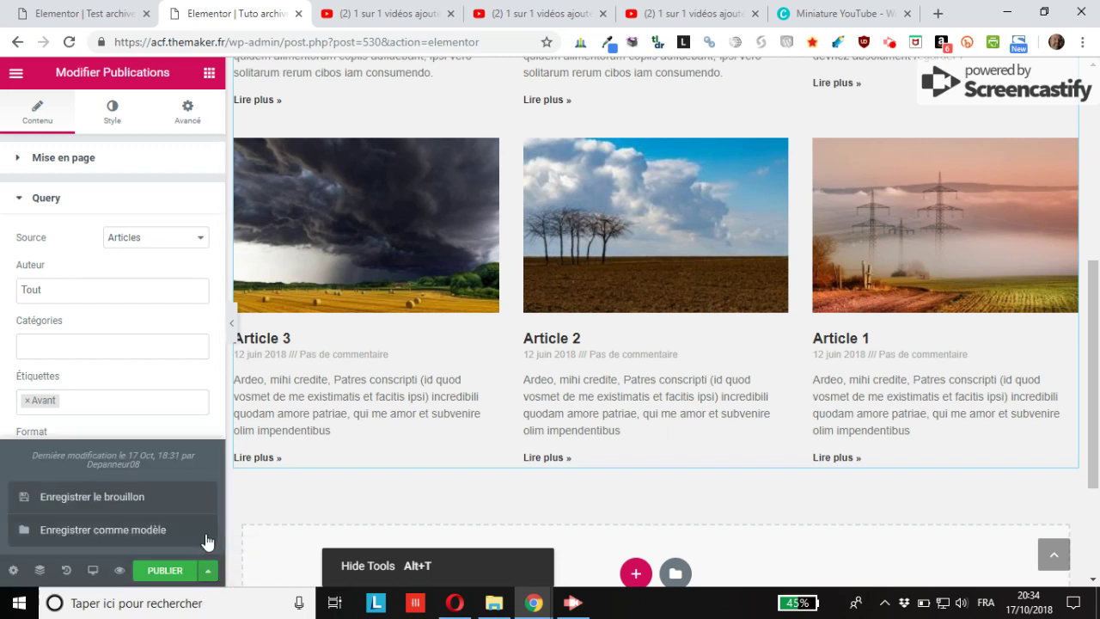
{"action": "left_click", "coordinate": [109, 506]}
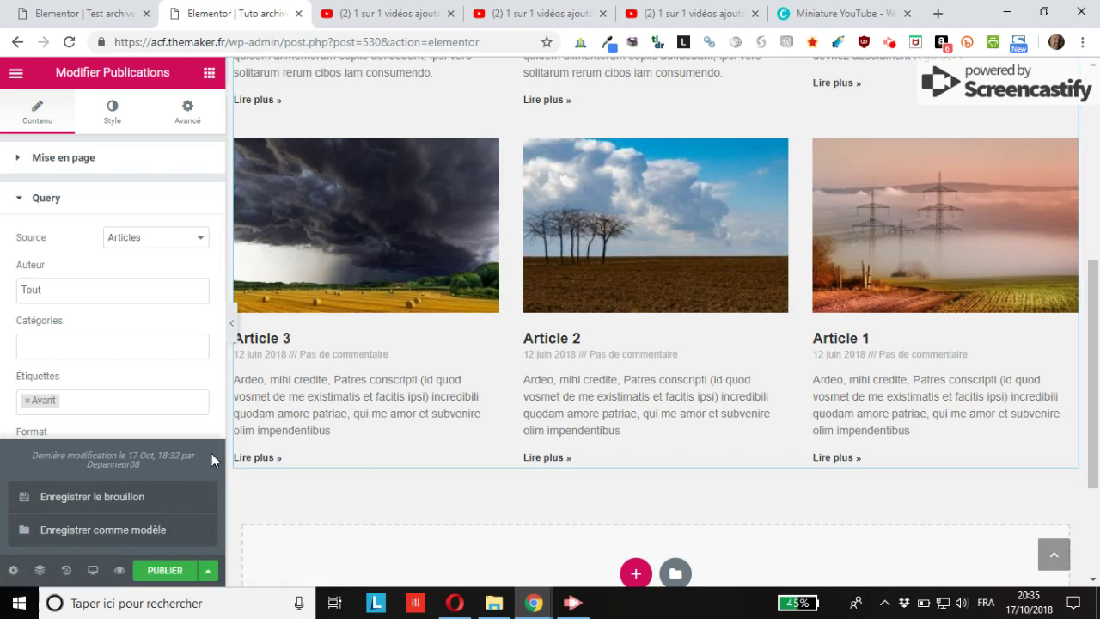
{"action": "left_click", "coordinate": [207, 571]}
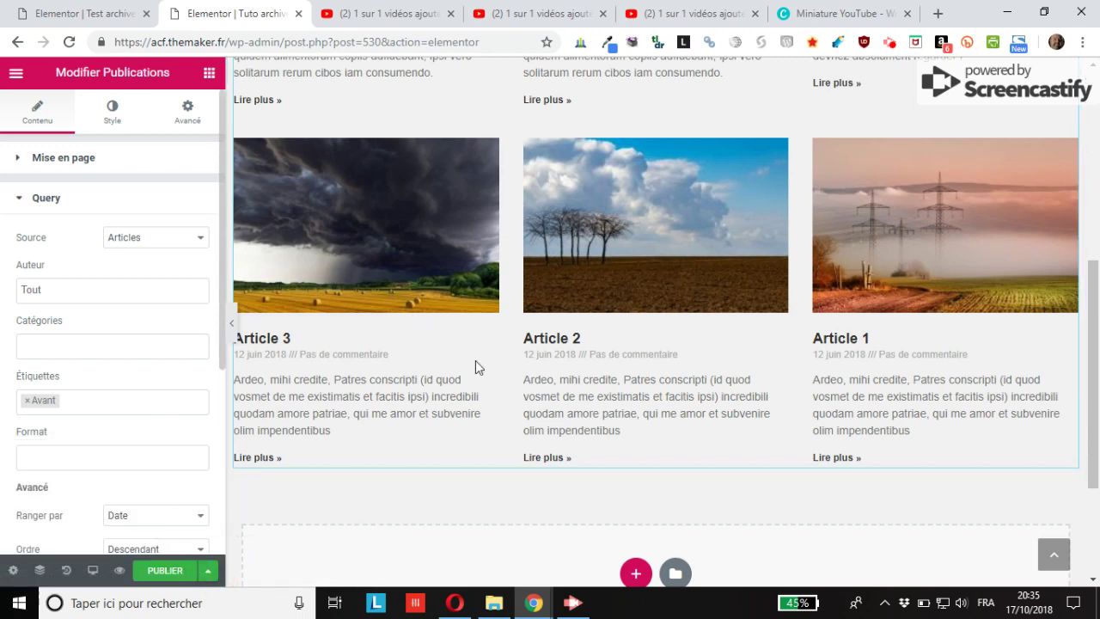
Add a new single-column section below the first Publications block
{"action": "scroll", "coordinate": [479, 367], "scroll_direction": "down", "scroll_amount": 3}
{"action": "left_click", "coordinate": [208, 73]}
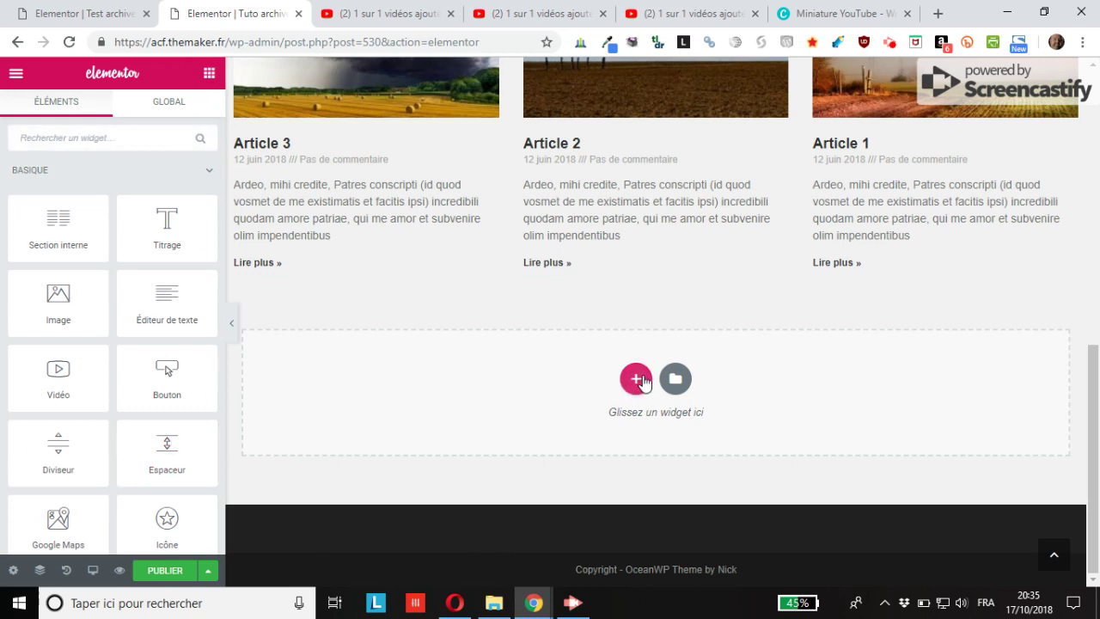
{"action": "left_click", "coordinate": [639, 379]}
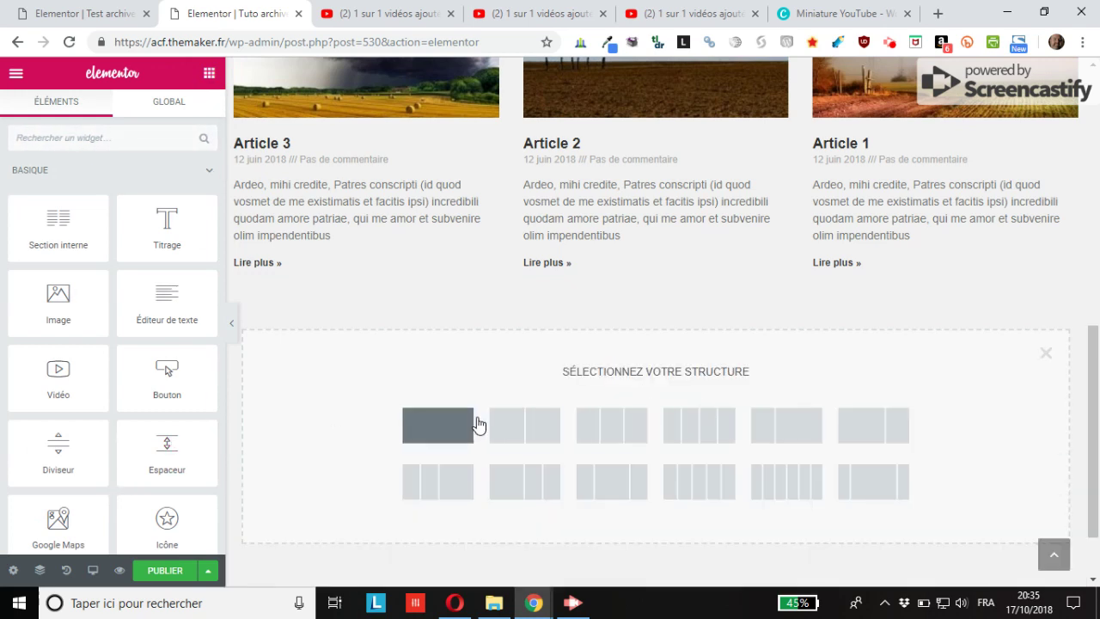
{"action": "left_click", "coordinate": [479, 424]}
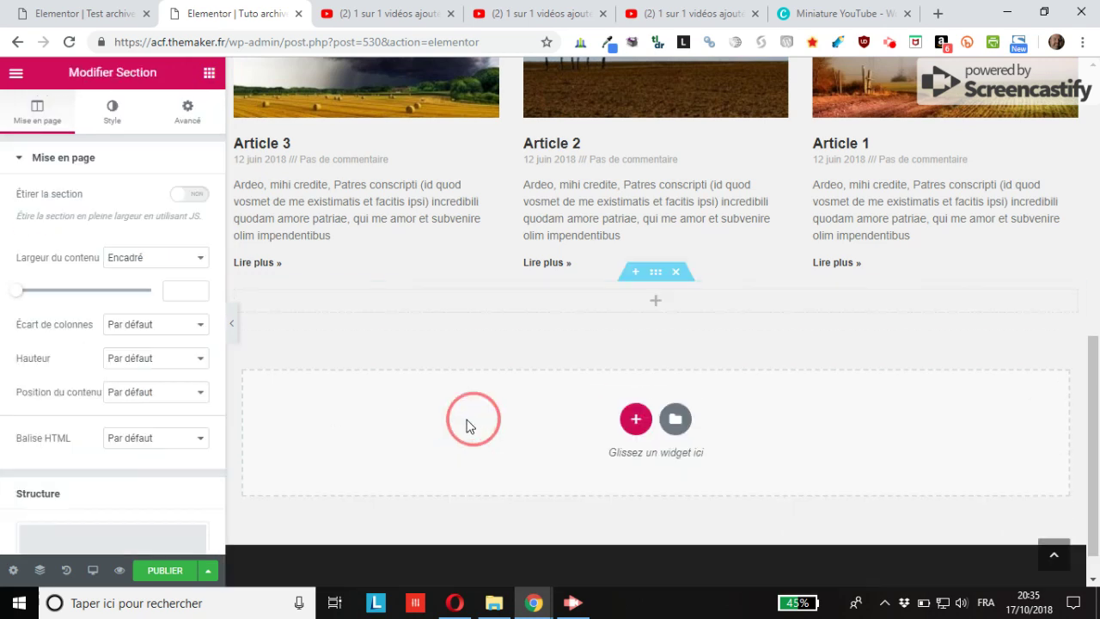
Find the Publications widget and place a second one in the new single-column section
{"action": "left_click", "coordinate": [208, 76]}
{"action": "left_click", "coordinate": [118, 138]}
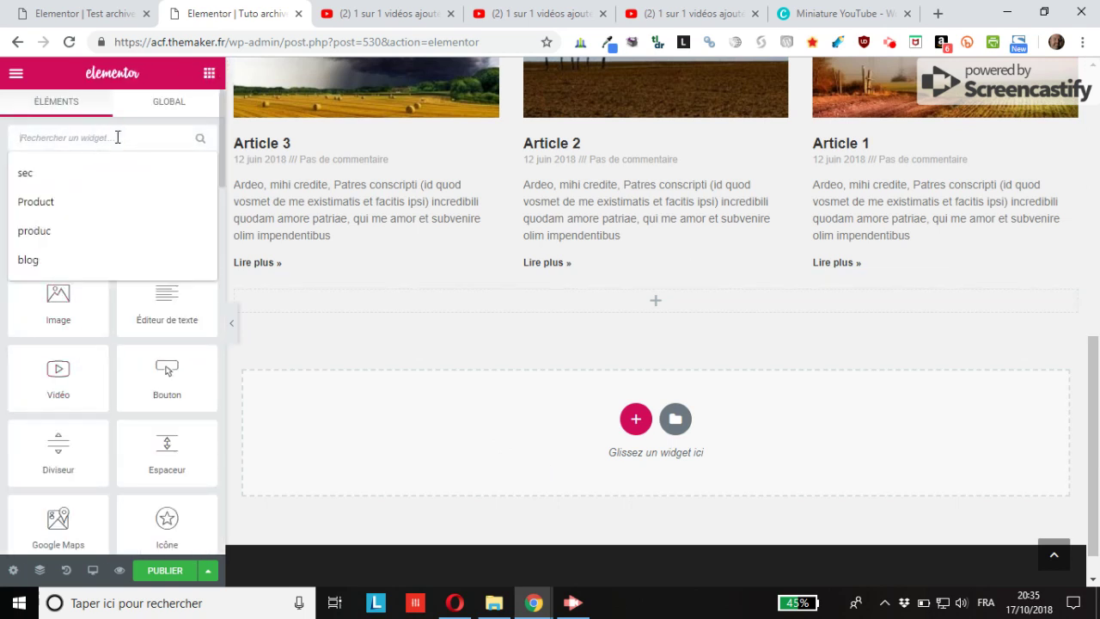
{"action": "type", "text": "publ"}
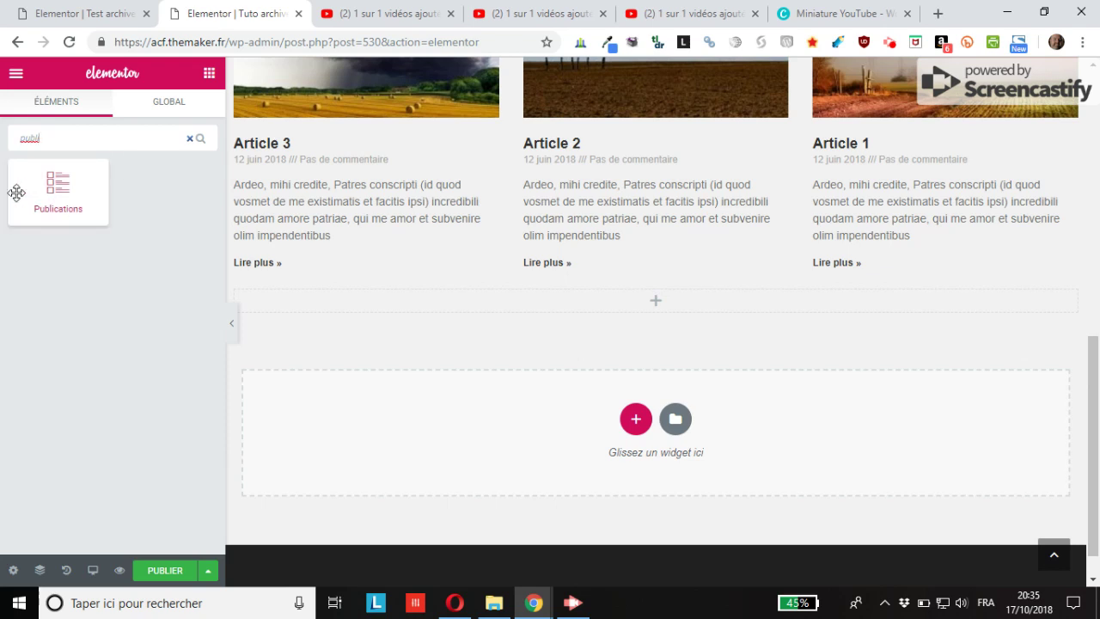
{"action": "left_click_drag", "start_coordinate": [53, 197], "coordinate": [502, 348]}
{"action": "left_click_drag", "start_coordinate": [639, 421], "coordinate": [655, 305]}
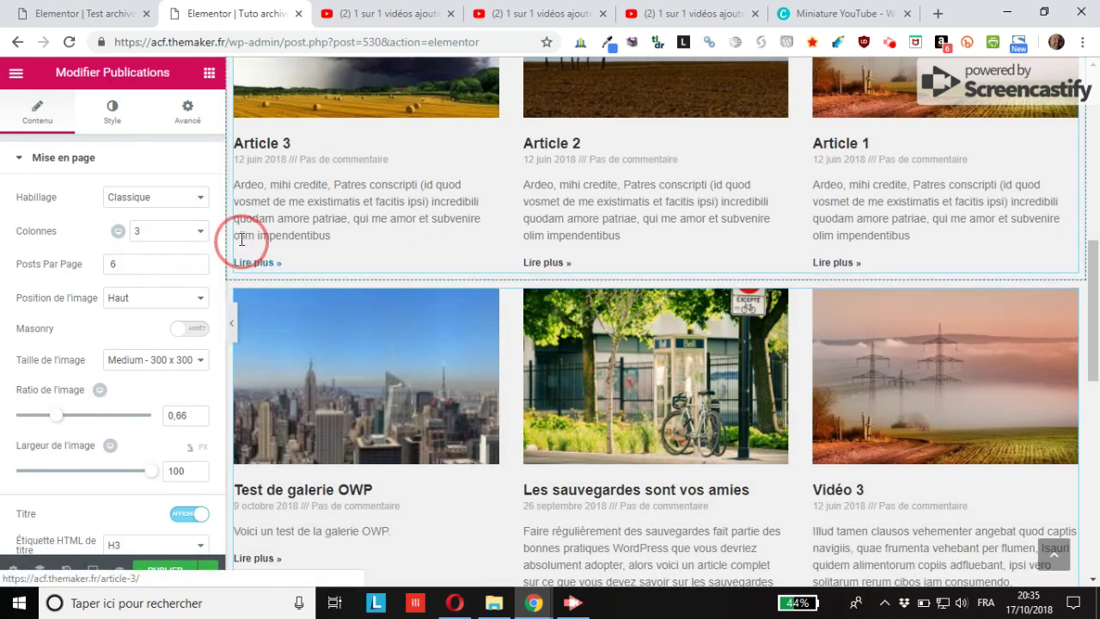
Filter the second Publications widget's query by the étiquette "Après"
{"action": "scroll", "coordinate": [138, 199], "scroll_direction": "down", "scroll_amount": 1}
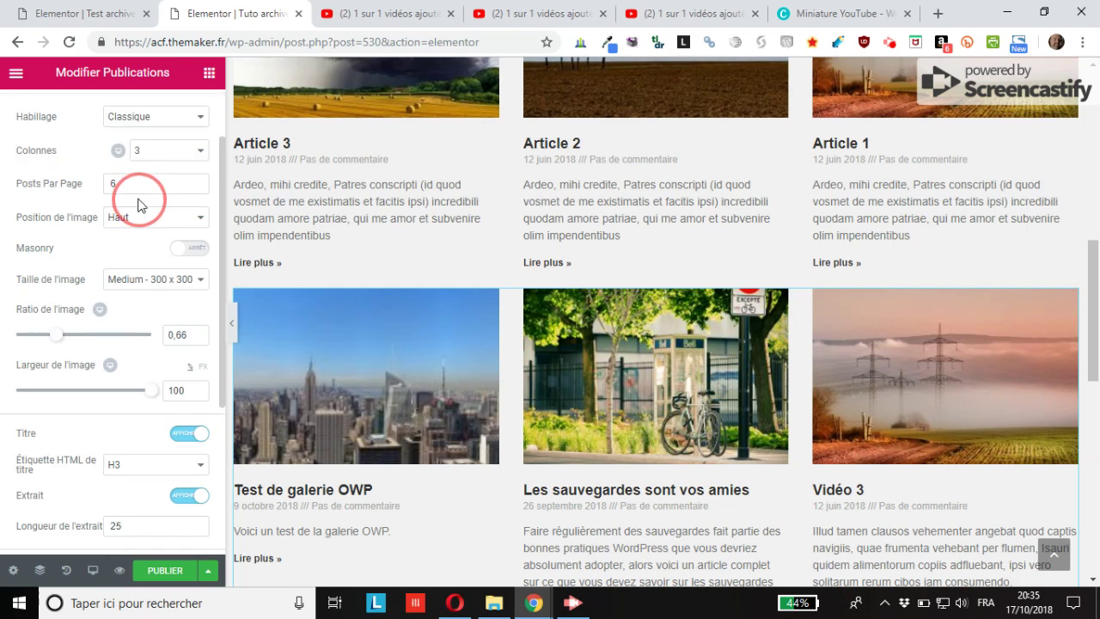
{"action": "scroll", "coordinate": [98, 211], "scroll_direction": "down", "scroll_amount": 2}
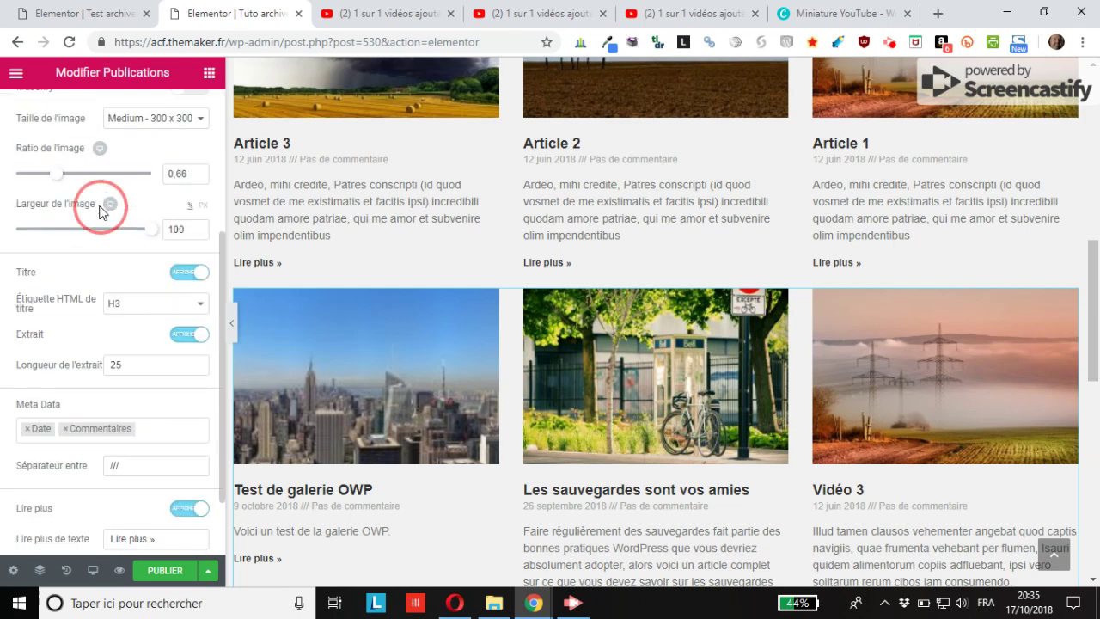
{"action": "scroll", "coordinate": [95, 214], "scroll_direction": "down", "scroll_amount": 1}
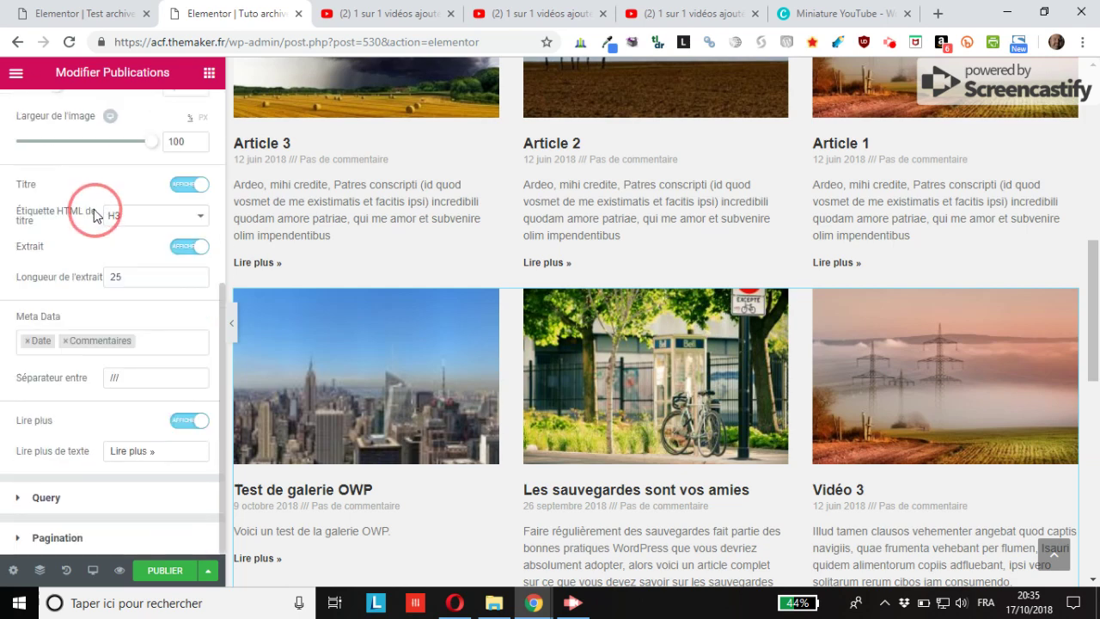
{"action": "left_click", "coordinate": [24, 498]}
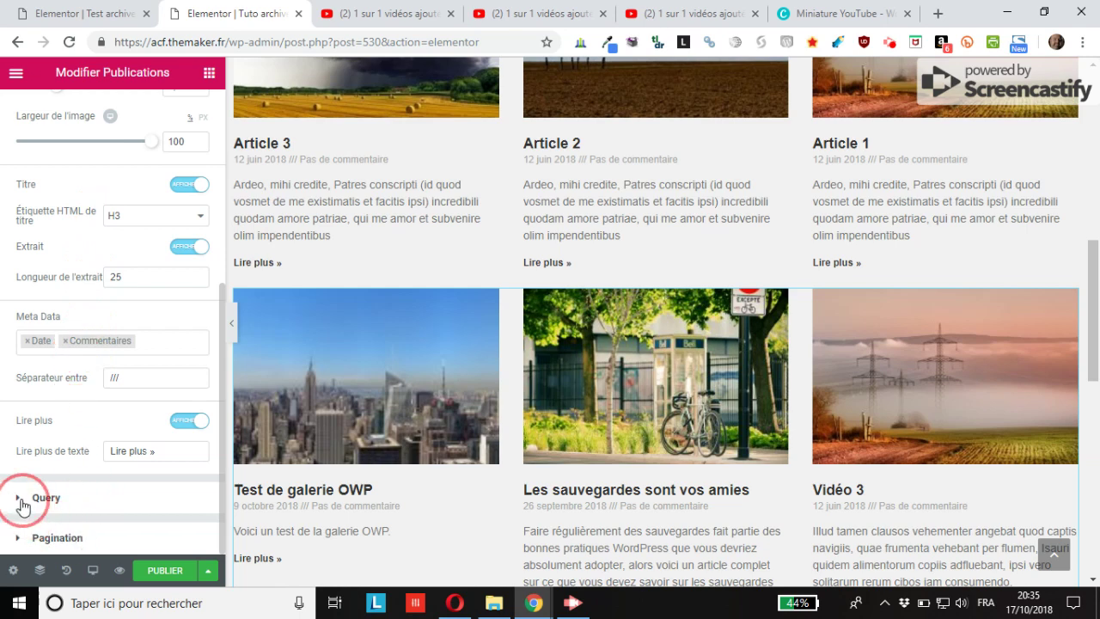
{"action": "scroll", "coordinate": [22, 504], "scroll_direction": "down", "scroll_amount": 2}
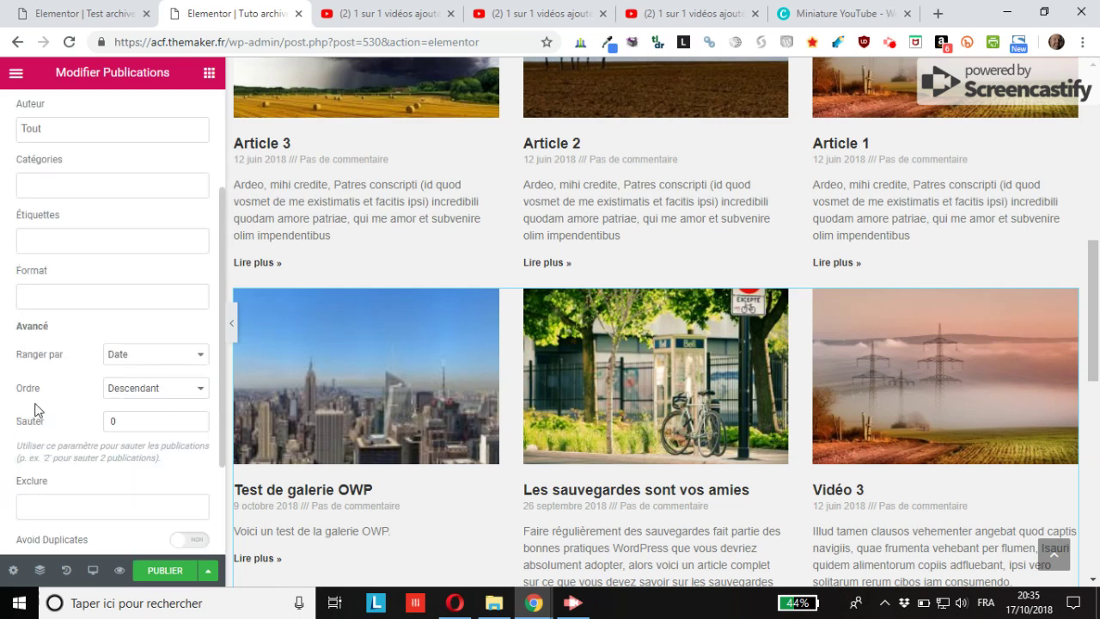
{"action": "left_click", "coordinate": [66, 246]}
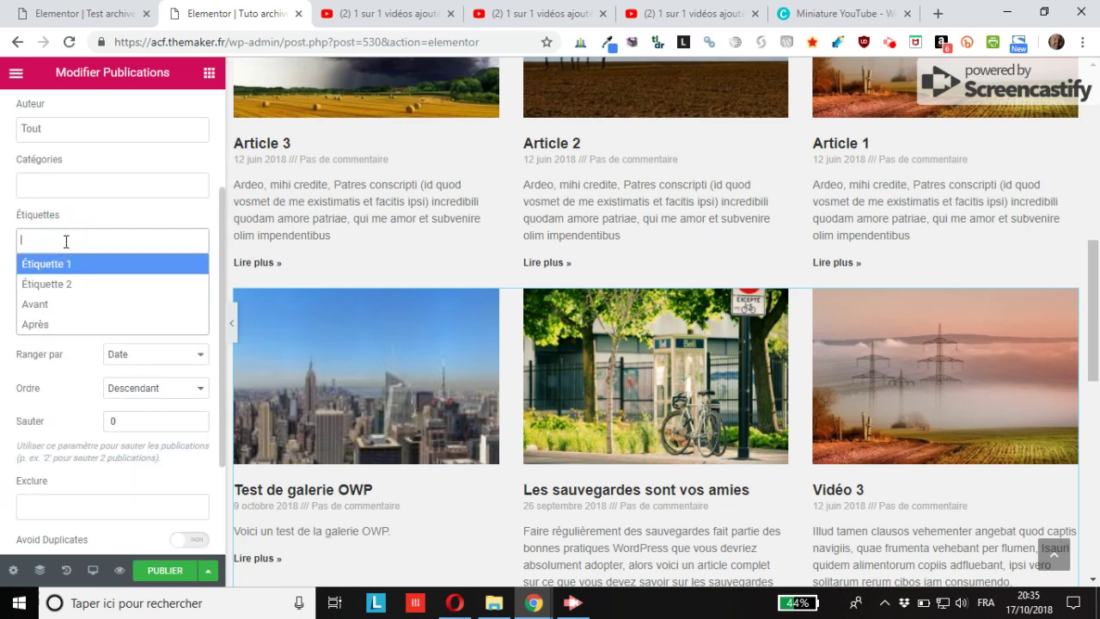
{"action": "left_click", "coordinate": [38, 325]}
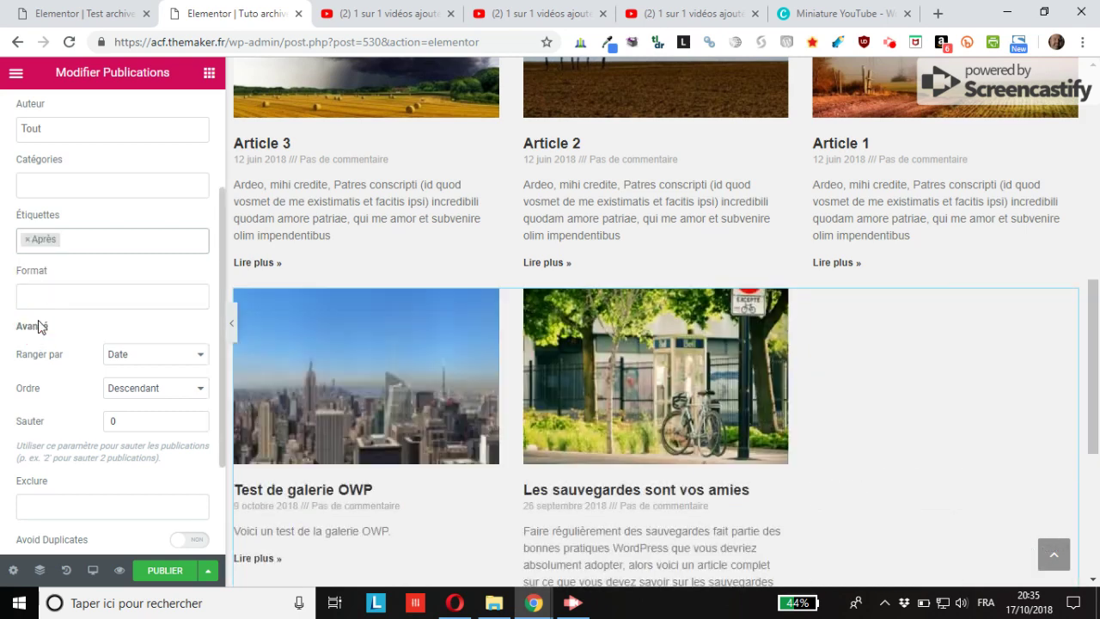
Save the page as a draft and open a preview of the changes
{"action": "left_click", "coordinate": [206, 576]}
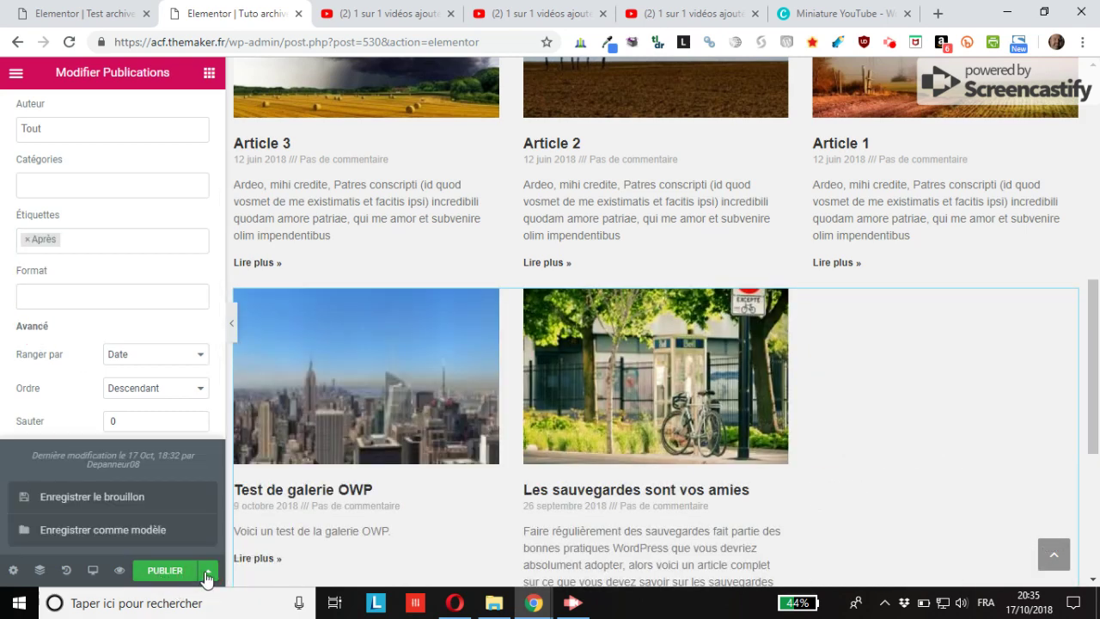
{"action": "left_click", "coordinate": [118, 499]}
{"action": "left_click", "coordinate": [118, 496]}
{"action": "left_click", "coordinate": [118, 571]}
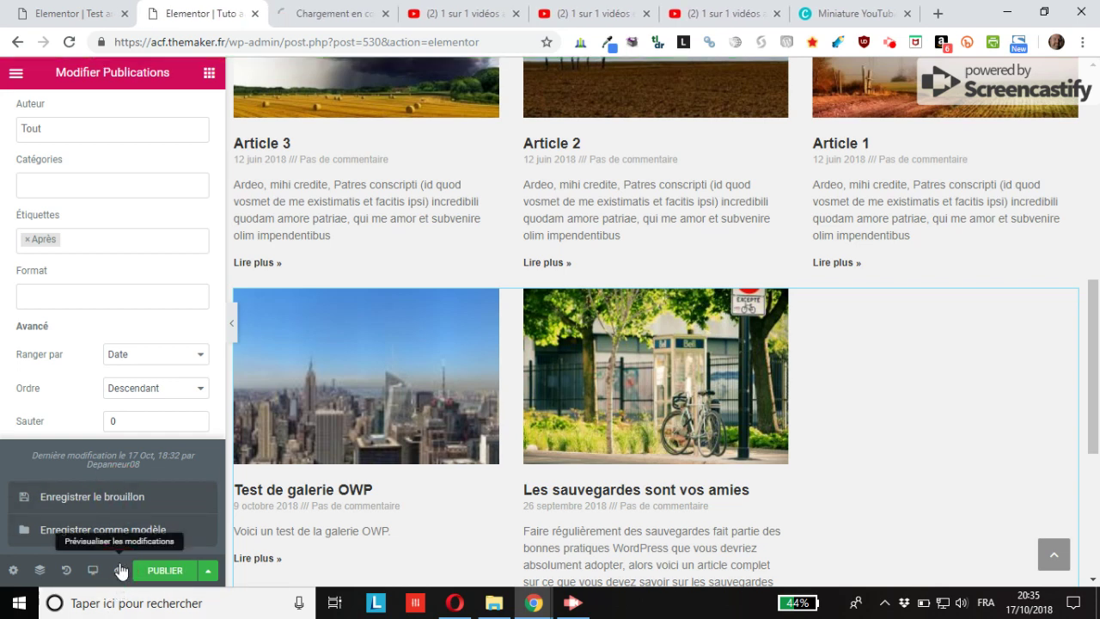
Examine in the page preview how the "Avant" and "Après" article blocks follow each other
{"action": "left_click", "coordinate": [343, 14]}
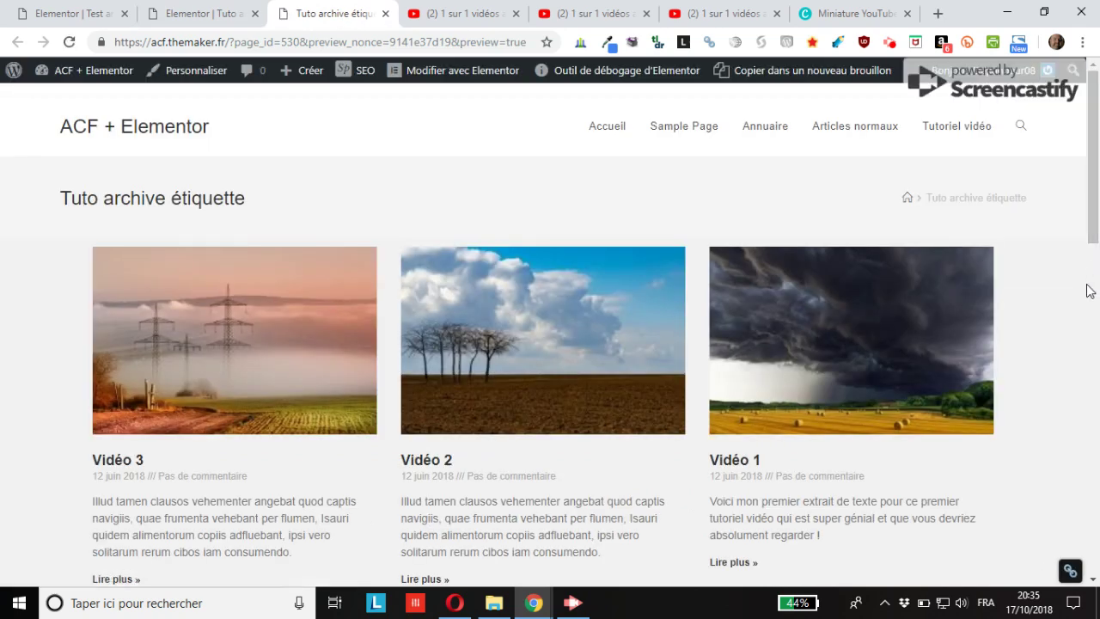
{"action": "scroll", "coordinate": [1078, 327], "scroll_direction": "down", "scroll_amount": 2}
{"action": "scroll", "coordinate": [518, 397], "scroll_direction": "down", "scroll_amount": 5}
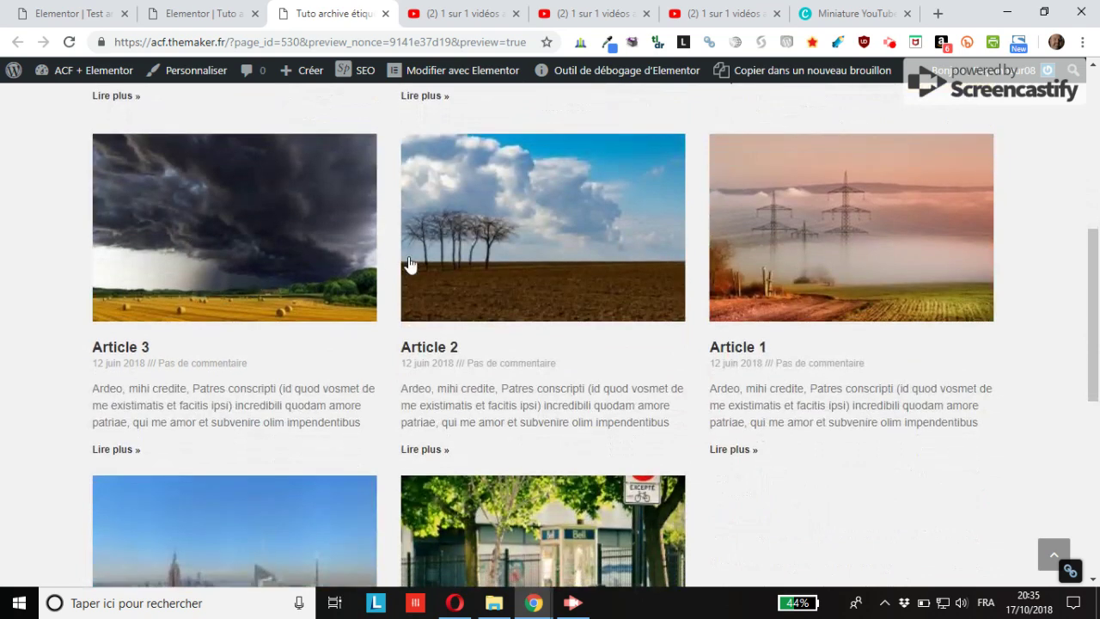
{"action": "scroll", "coordinate": [694, 321], "scroll_direction": "down", "scroll_amount": 2}
{"action": "scroll", "coordinate": [832, 313], "scroll_direction": "down", "scroll_amount": 2}
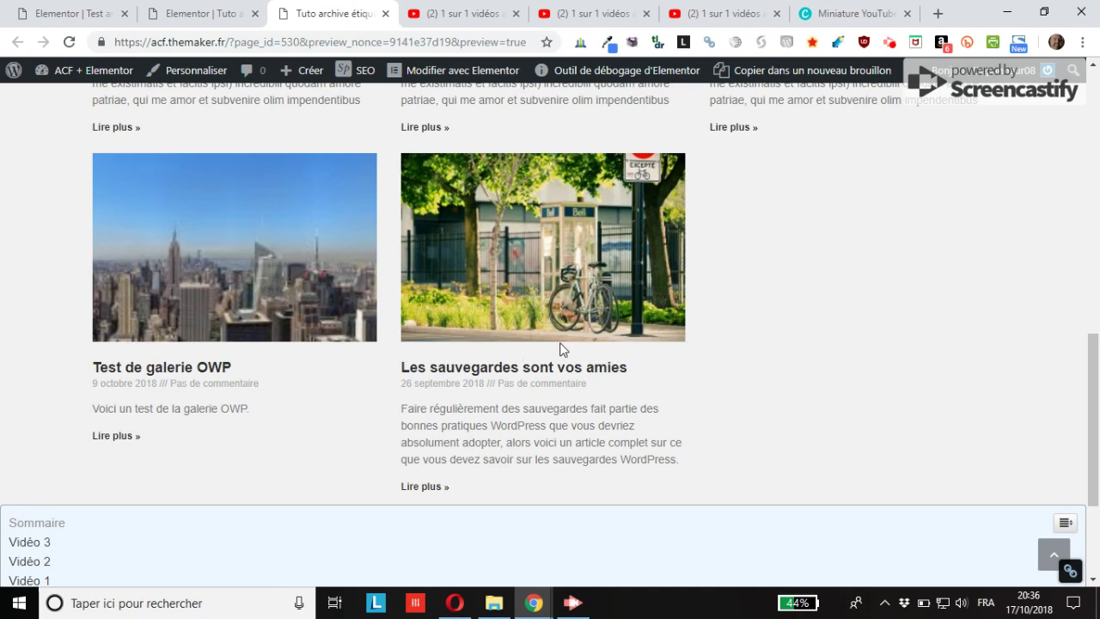
{"action": "scroll", "coordinate": [559, 348], "scroll_direction": "up", "scroll_amount": 6}
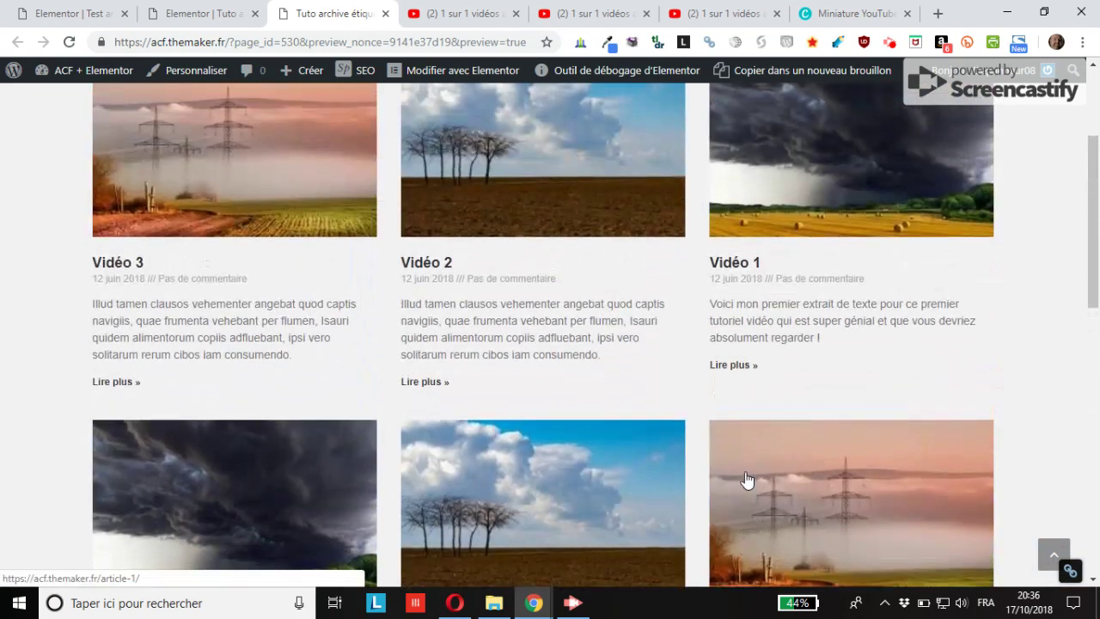
{"action": "scroll", "coordinate": [748, 481], "scroll_direction": "down", "scroll_amount": 7}
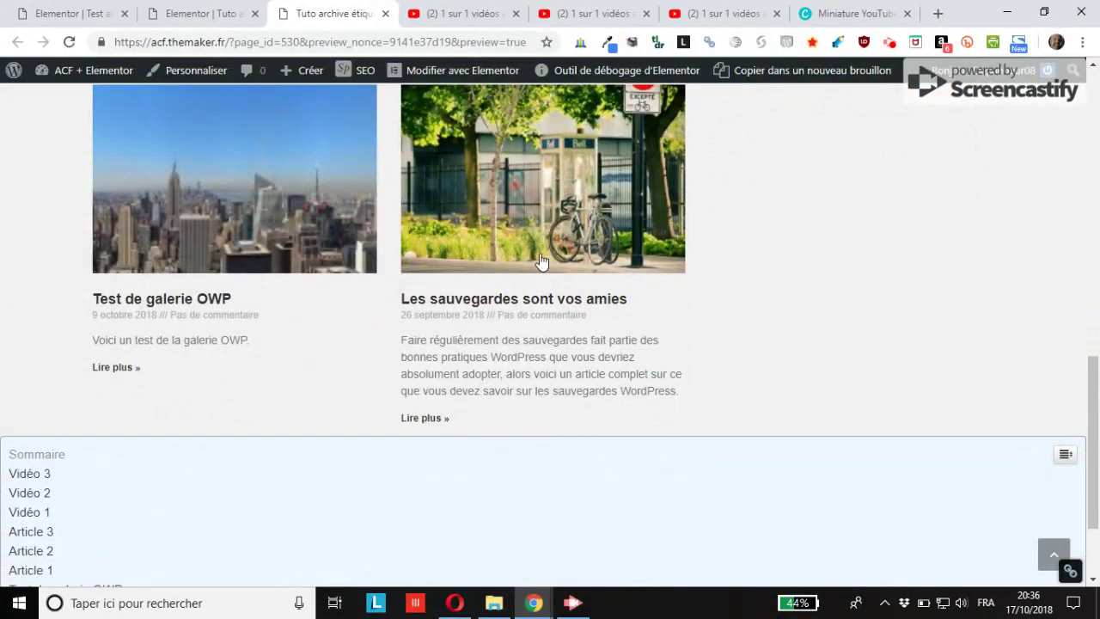
{"action": "scroll", "coordinate": [601, 387], "scroll_direction": "up", "scroll_amount": 2}
{"action": "scroll", "coordinate": [513, 309], "scroll_direction": "down", "scroll_amount": 3}
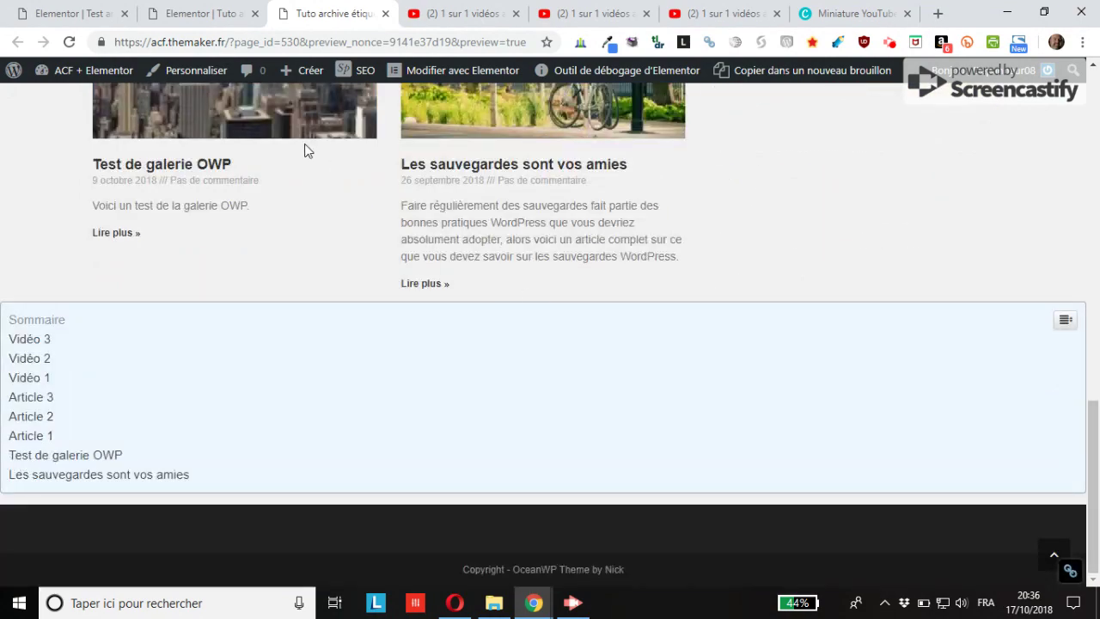
{"action": "scroll", "coordinate": [307, 151], "scroll_direction": "up", "scroll_amount": 4}
Return to the Elementor editor and place a Titrage widget directly above the second Publications block
{"action": "left_click", "coordinate": [221, 18]}
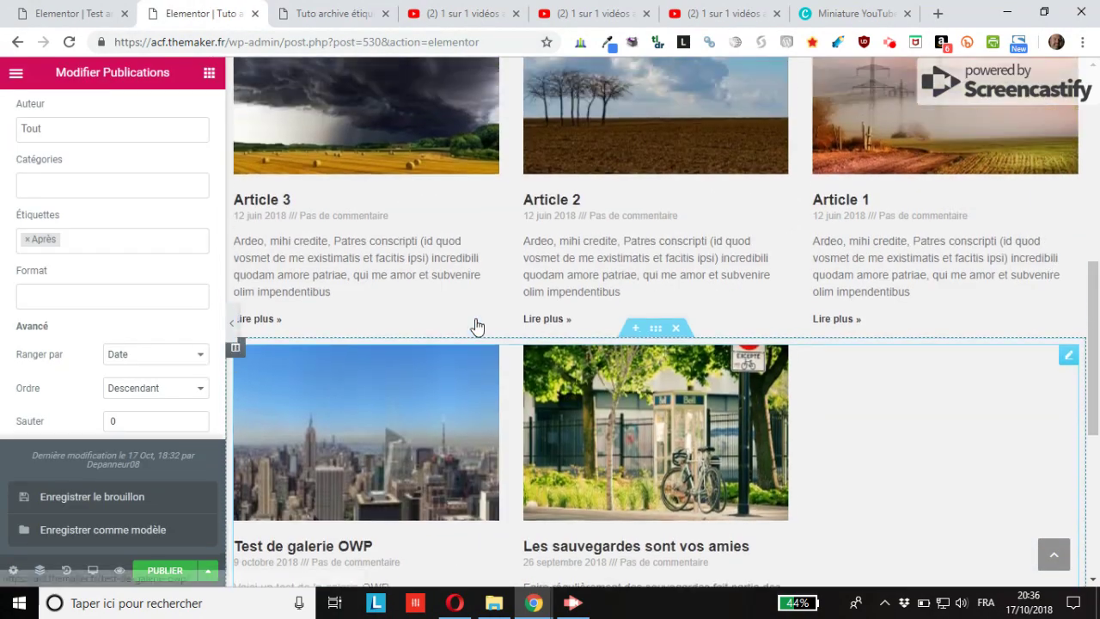
{"action": "scroll", "coordinate": [478, 327], "scroll_direction": "up", "scroll_amount": 3}
{"action": "scroll", "coordinate": [515, 361], "scroll_direction": "down", "scroll_amount": 3}
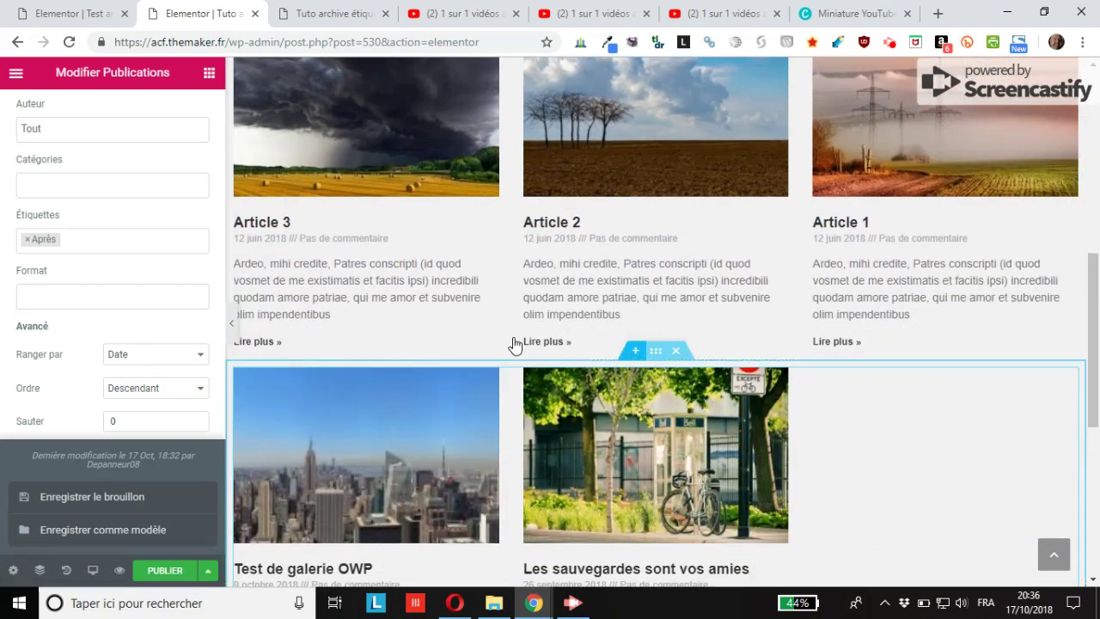
{"action": "left_click", "coordinate": [208, 72]}
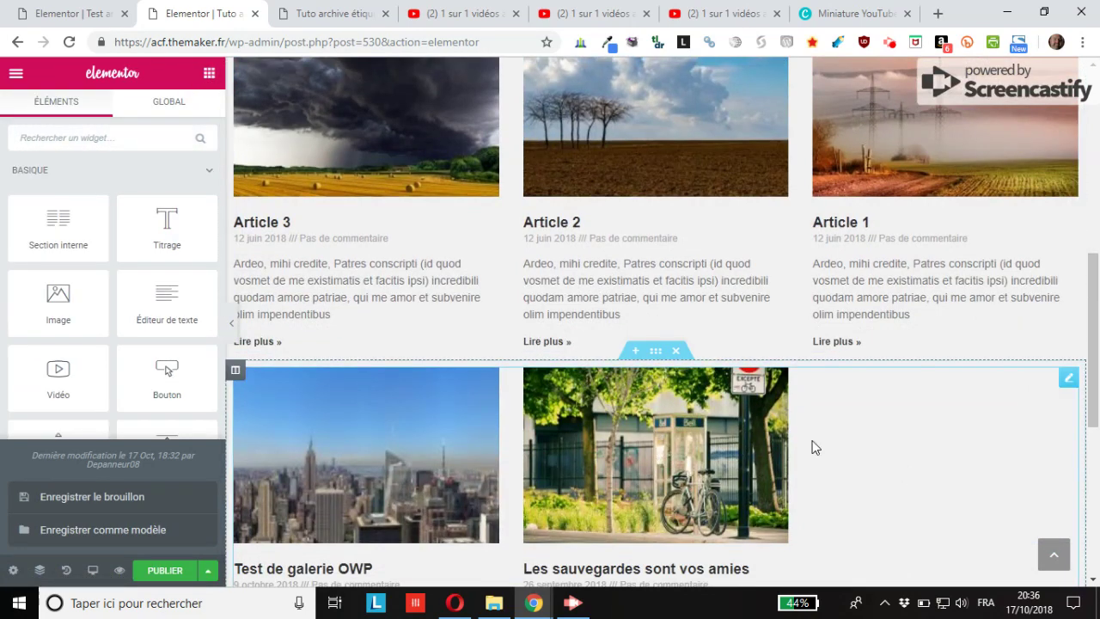
{"action": "left_click_drag", "start_coordinate": [172, 230], "coordinate": [645, 380]}
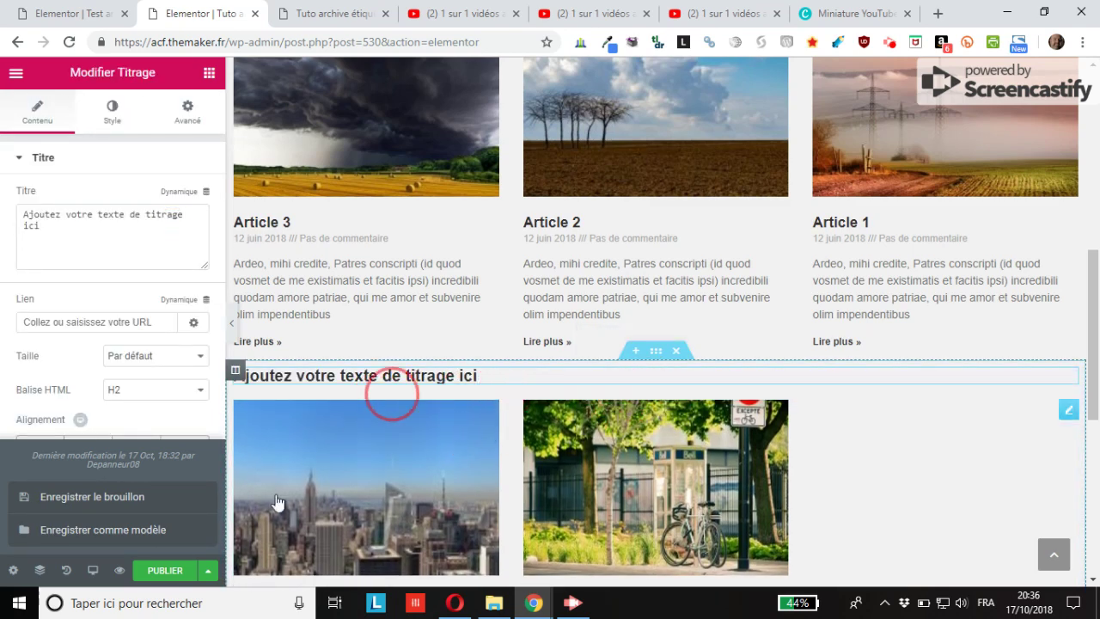
Save the page with the new heading as a draft and switch to its preview
{"action": "left_click", "coordinate": [208, 570]}
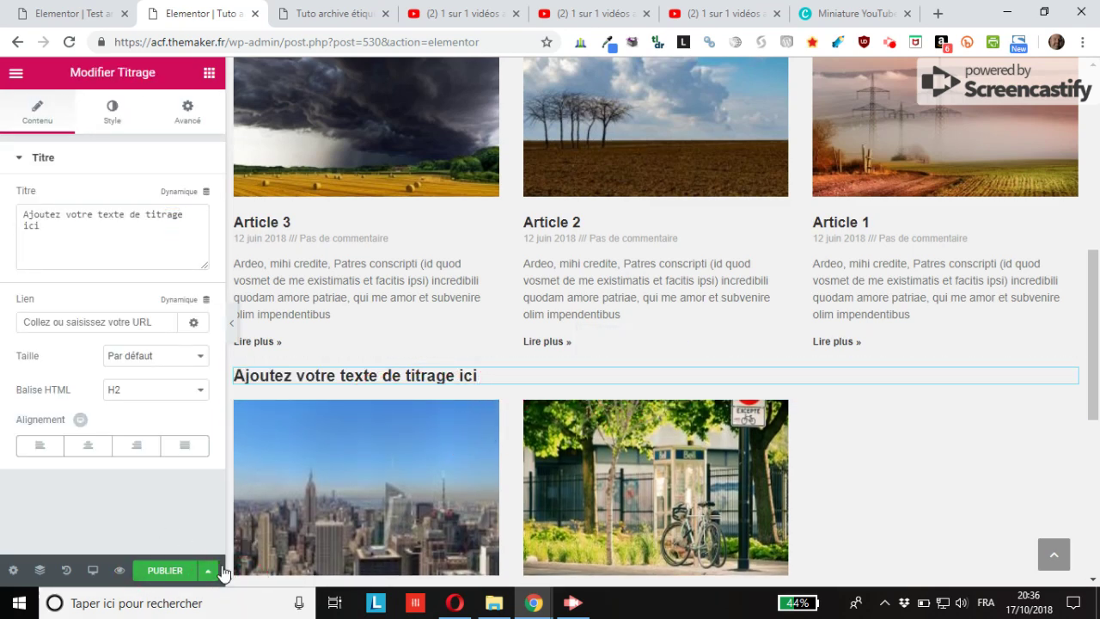
{"action": "left_click", "coordinate": [208, 570]}
{"action": "left_click", "coordinate": [142, 506]}
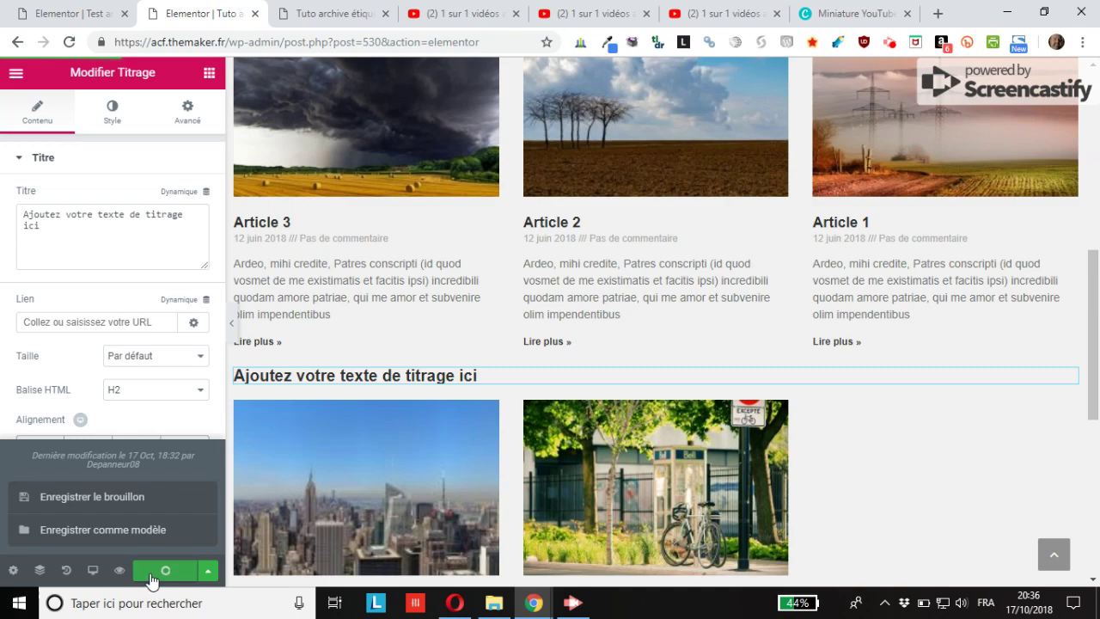
{"action": "left_click", "coordinate": [305, 16]}
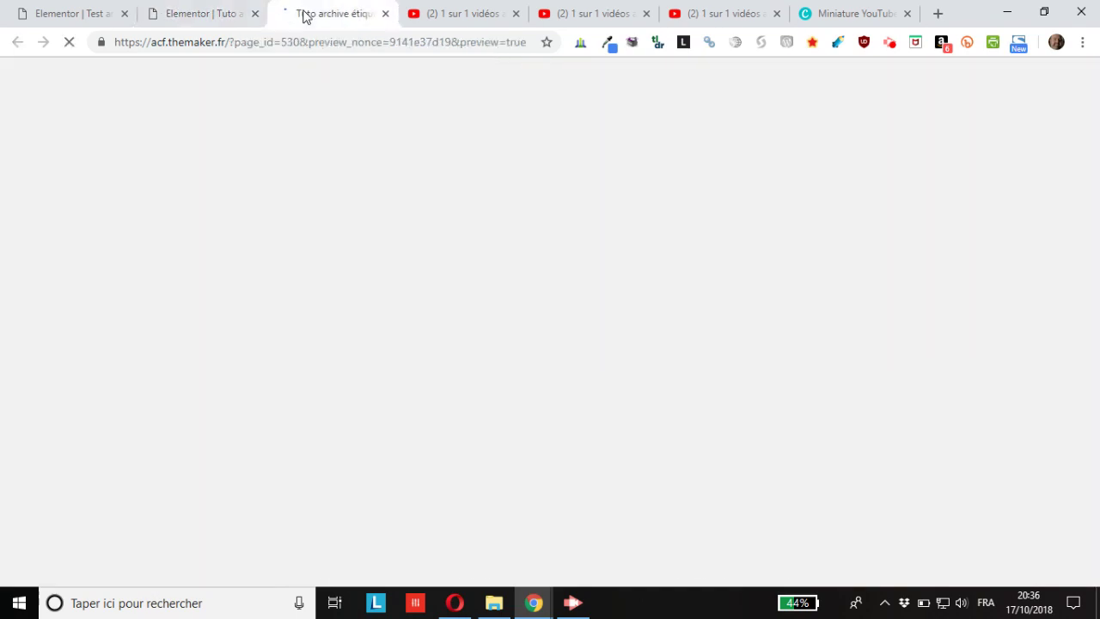
Review the previewed page, checking the heading's placement between the two Publications blocks and the articles listed in each
{"action": "scroll", "coordinate": [589, 297], "scroll_direction": "down", "scroll_amount": 3}
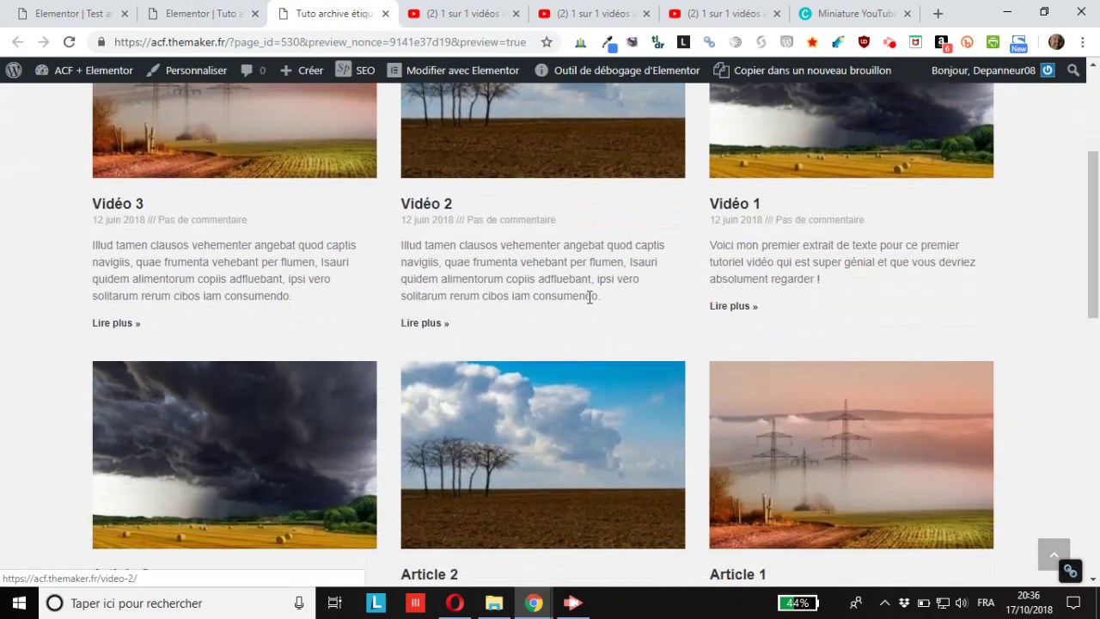
{"action": "scroll", "coordinate": [589, 297], "scroll_direction": "down", "scroll_amount": 6}
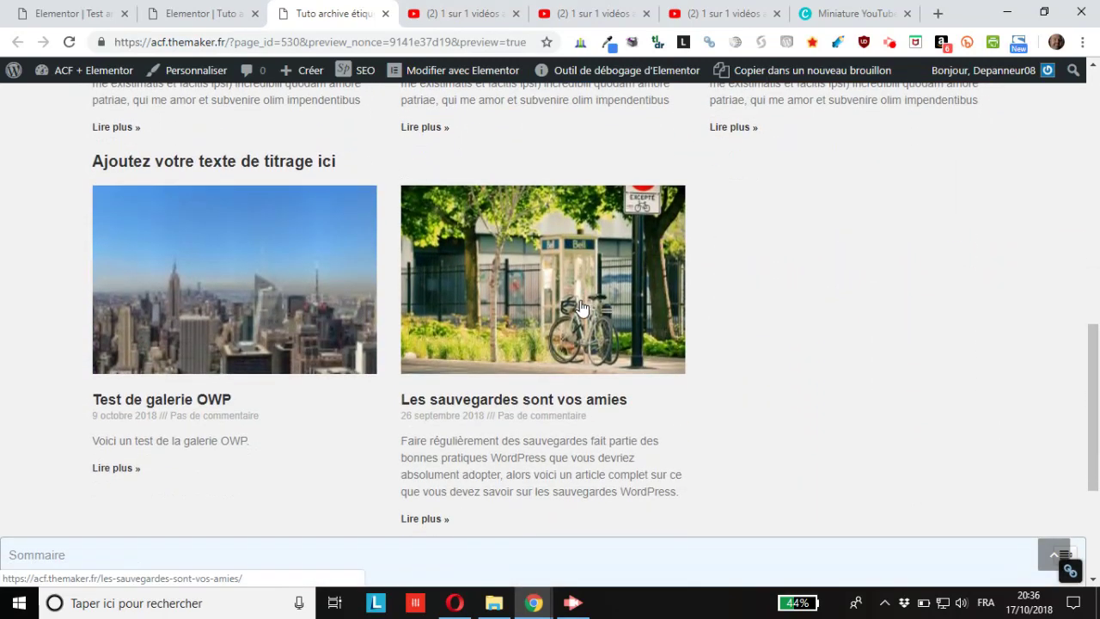
{"action": "scroll", "coordinate": [344, 225], "scroll_direction": "up", "scroll_amount": 3}
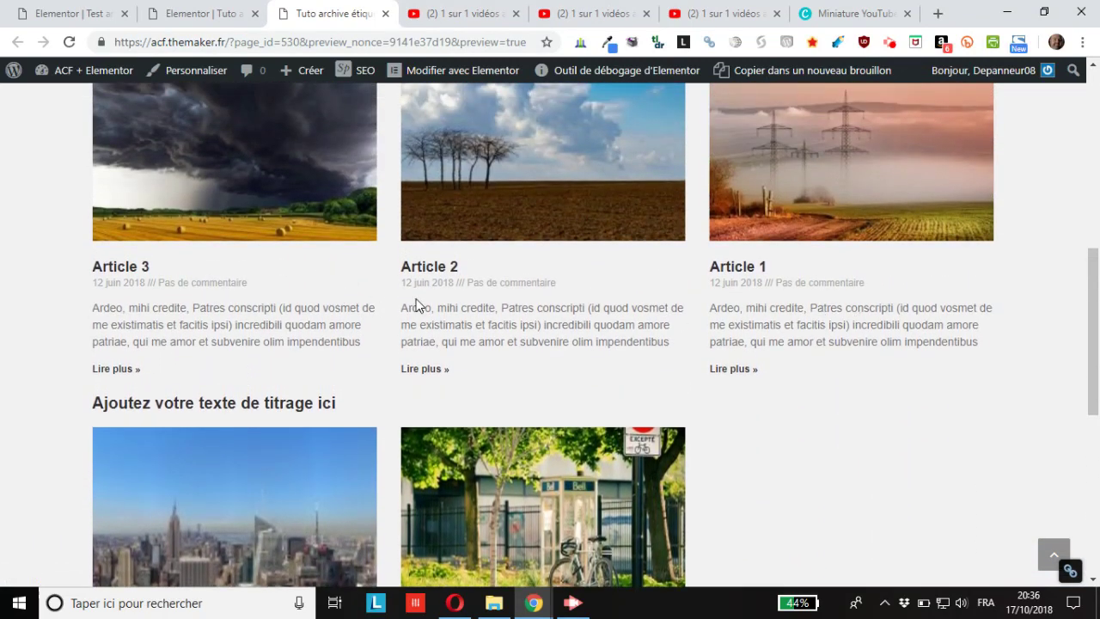
{"action": "scroll", "coordinate": [417, 305], "scroll_direction": "up", "scroll_amount": 4}
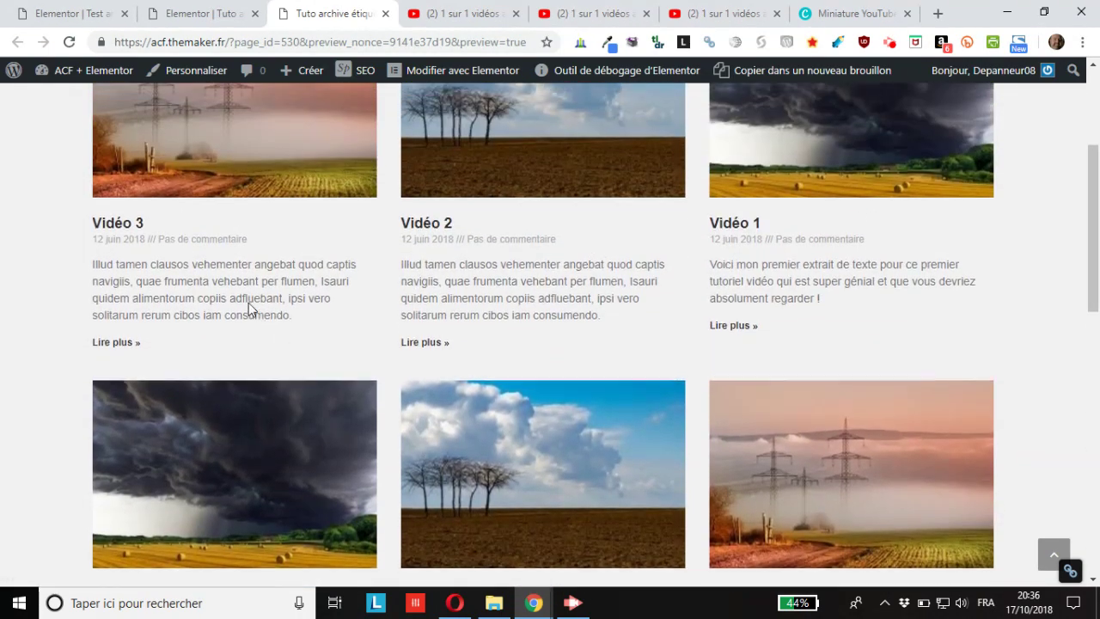
{"action": "scroll", "coordinate": [723, 355], "scroll_direction": "up", "scroll_amount": 1}
{"action": "scroll", "coordinate": [872, 368], "scroll_direction": "down", "scroll_amount": 3}
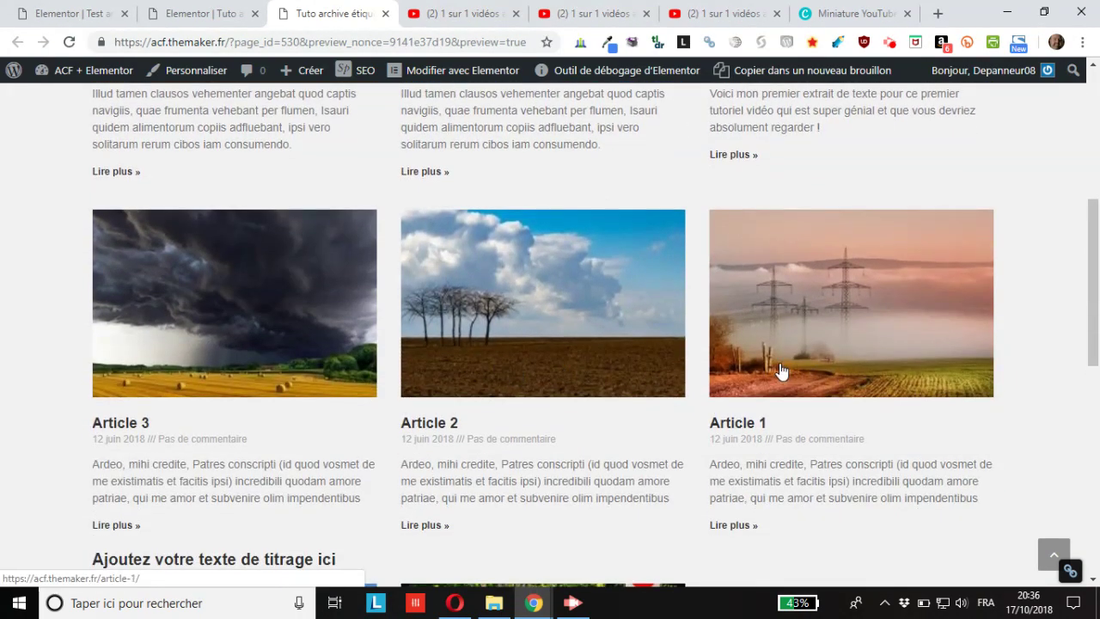
{"action": "scroll", "coordinate": [654, 344], "scroll_direction": "down", "scroll_amount": 2}
{"action": "scroll", "coordinate": [571, 333], "scroll_direction": "down", "scroll_amount": 3}
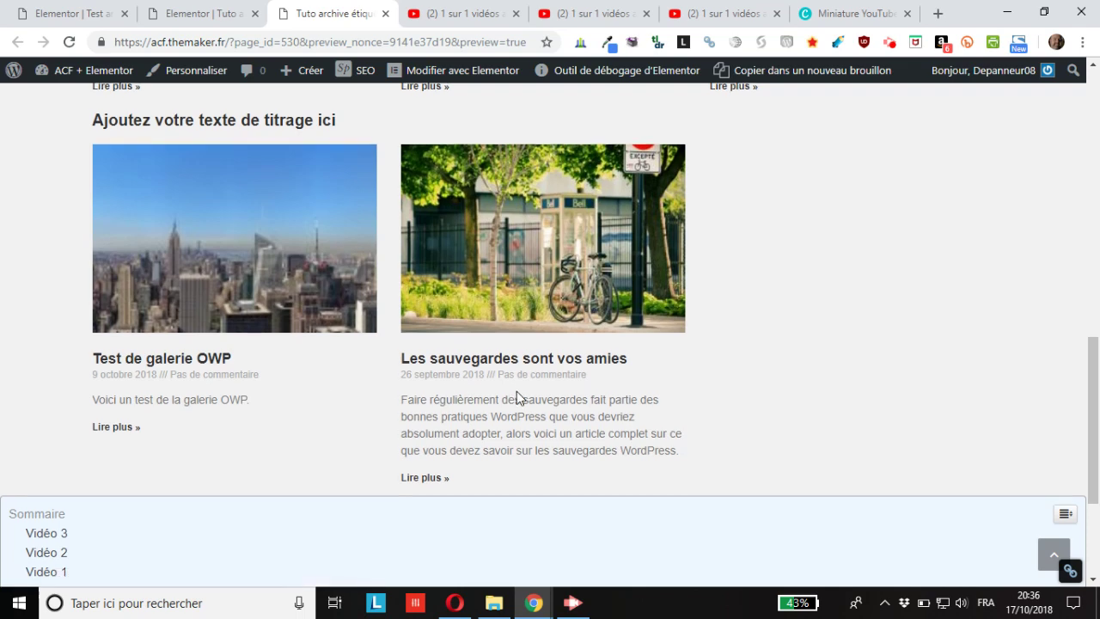
{"action": "scroll", "coordinate": [516, 394], "scroll_direction": "up", "scroll_amount": 3}
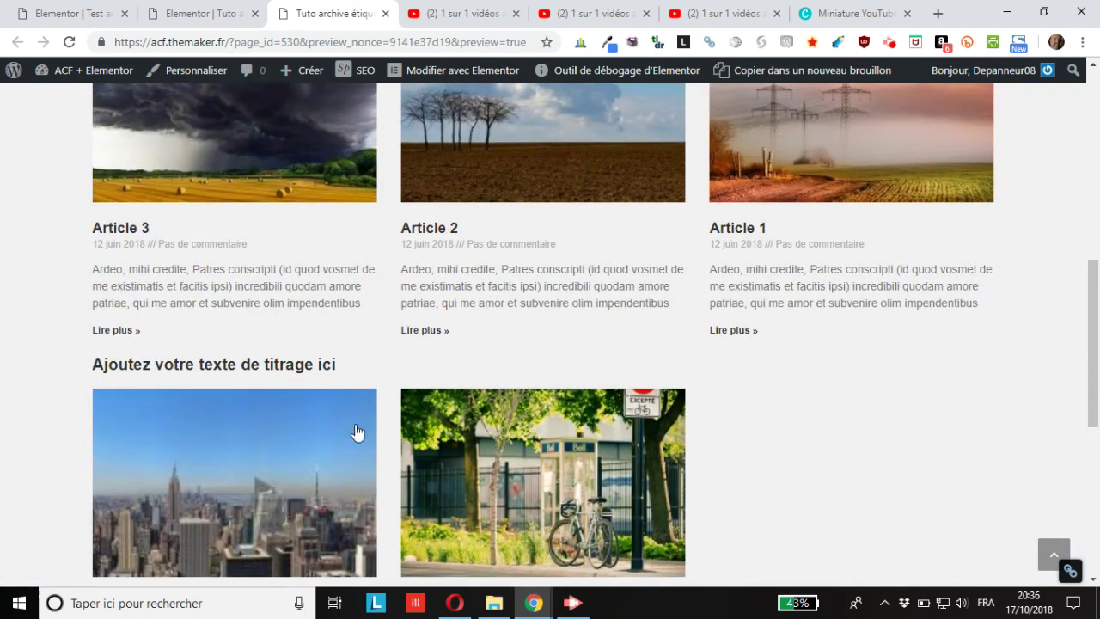
{"action": "scroll", "coordinate": [614, 346], "scroll_direction": "up", "scroll_amount": 2}
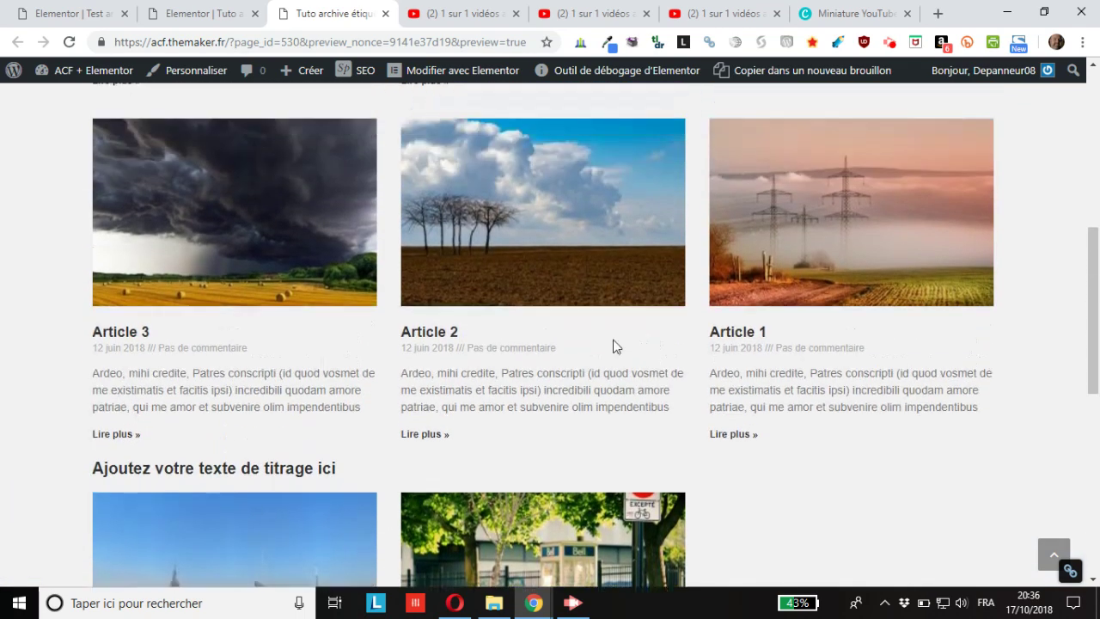
{"action": "scroll", "coordinate": [524, 539], "scroll_direction": "down", "scroll_amount": 2}
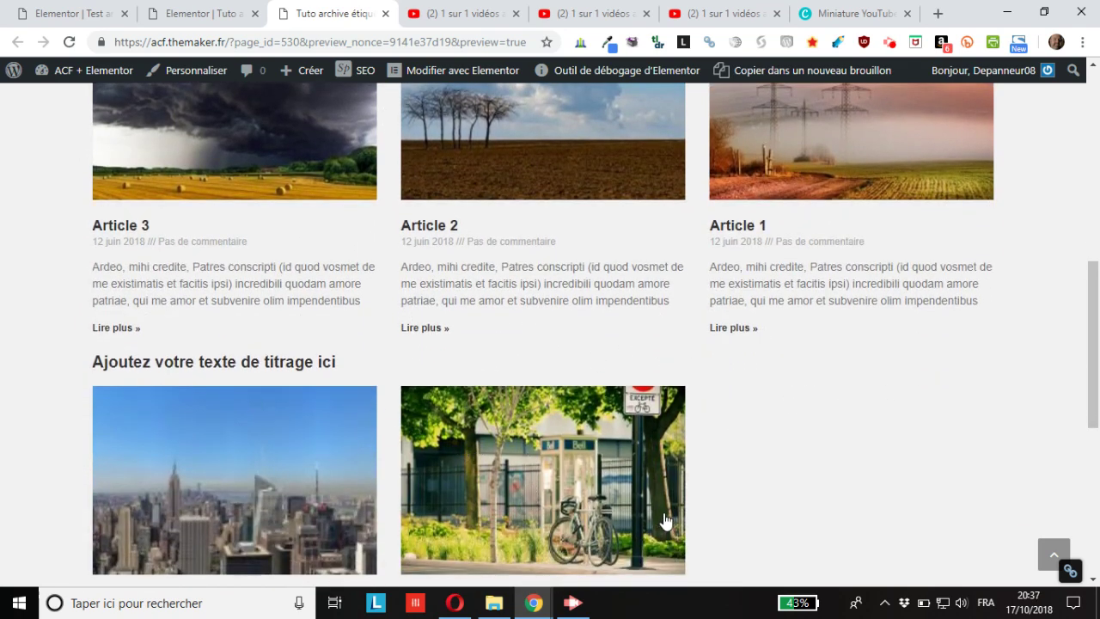
{"action": "scroll", "coordinate": [111, 204], "scroll_direction": "up", "scroll_amount": 2}
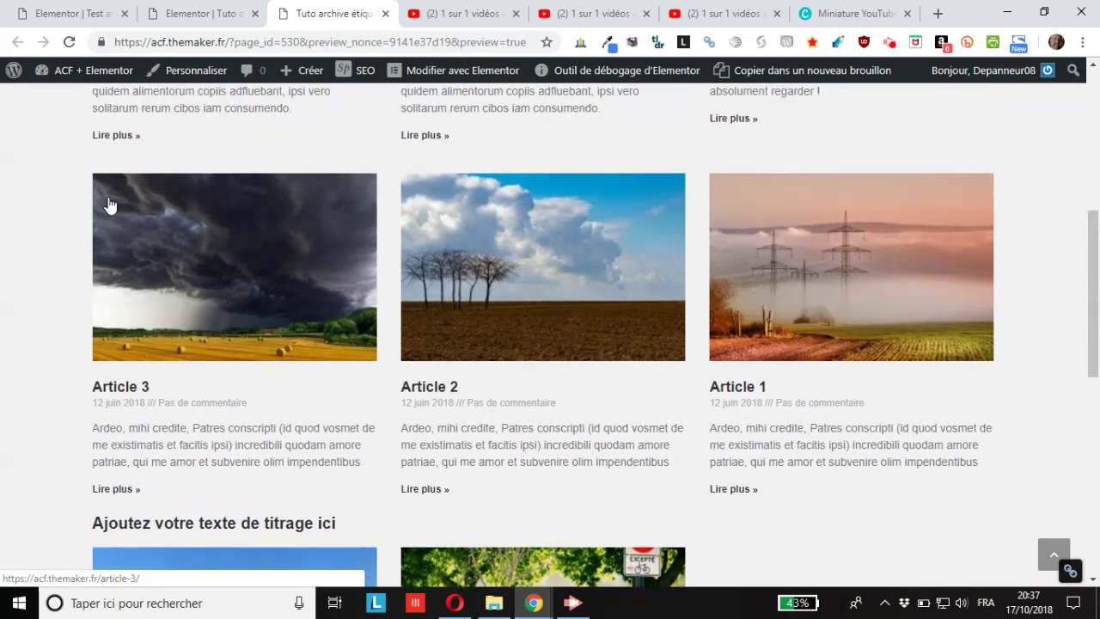
{"action": "scroll", "coordinate": [265, 307], "scroll_direction": "down", "scroll_amount": 3}
{"action": "scroll", "coordinate": [284, 306], "scroll_direction": "down", "scroll_amount": 1}
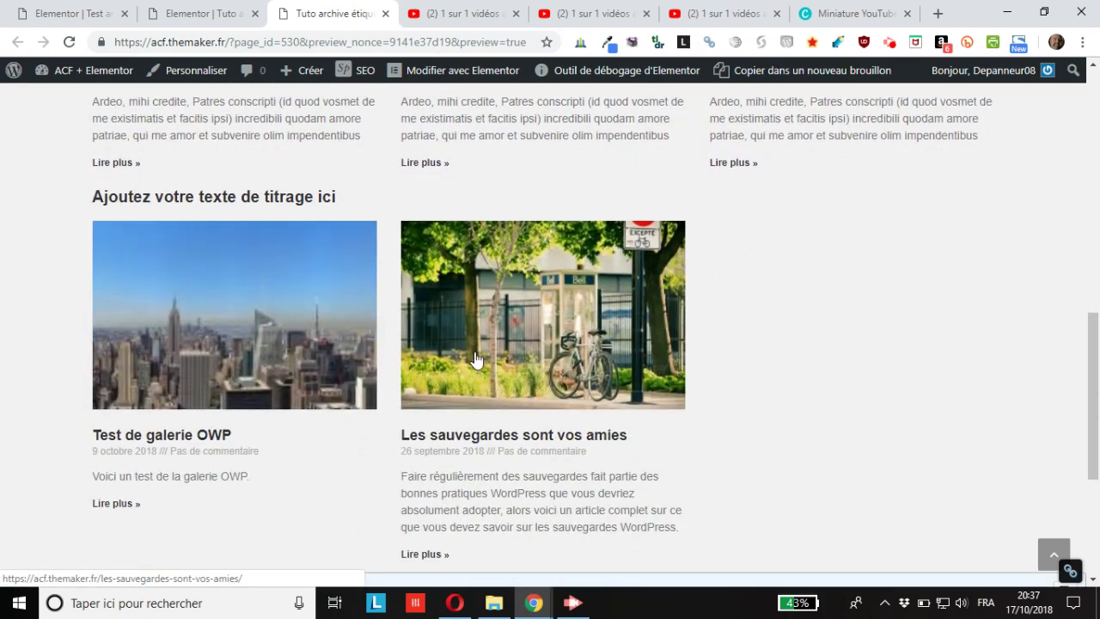
{"action": "scroll", "coordinate": [436, 364], "scroll_direction": "up", "scroll_amount": 1}
{"action": "scroll", "coordinate": [429, 364], "scroll_direction": "up", "scroll_amount": 4}
{"action": "scroll", "coordinate": [329, 378], "scroll_direction": "up", "scroll_amount": 3}
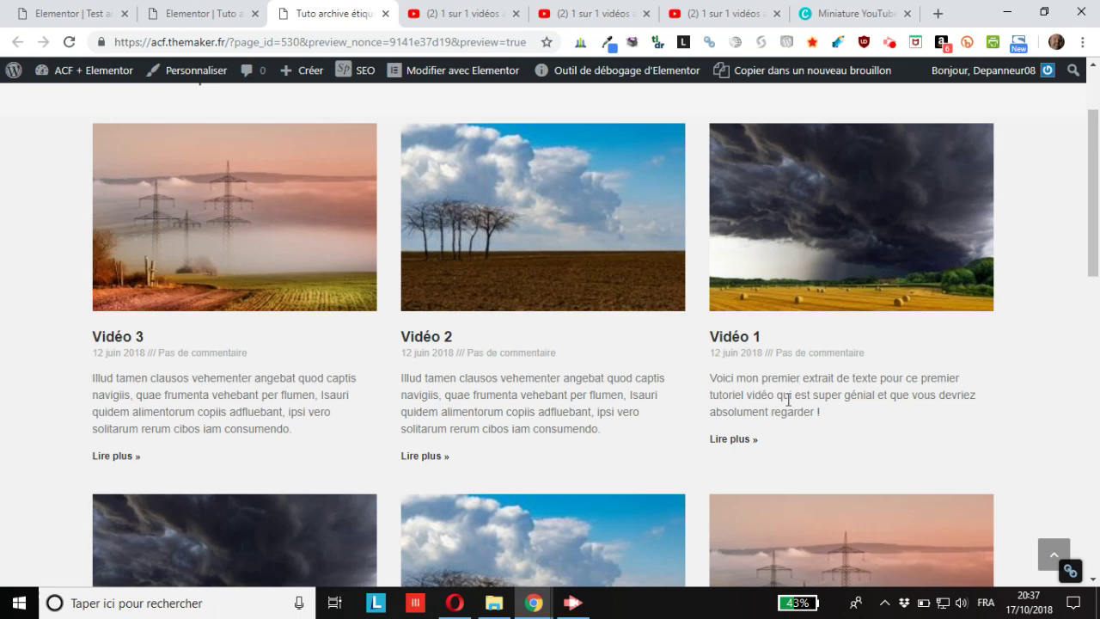
{"action": "scroll", "coordinate": [226, 248], "scroll_direction": "down", "scroll_amount": 2}
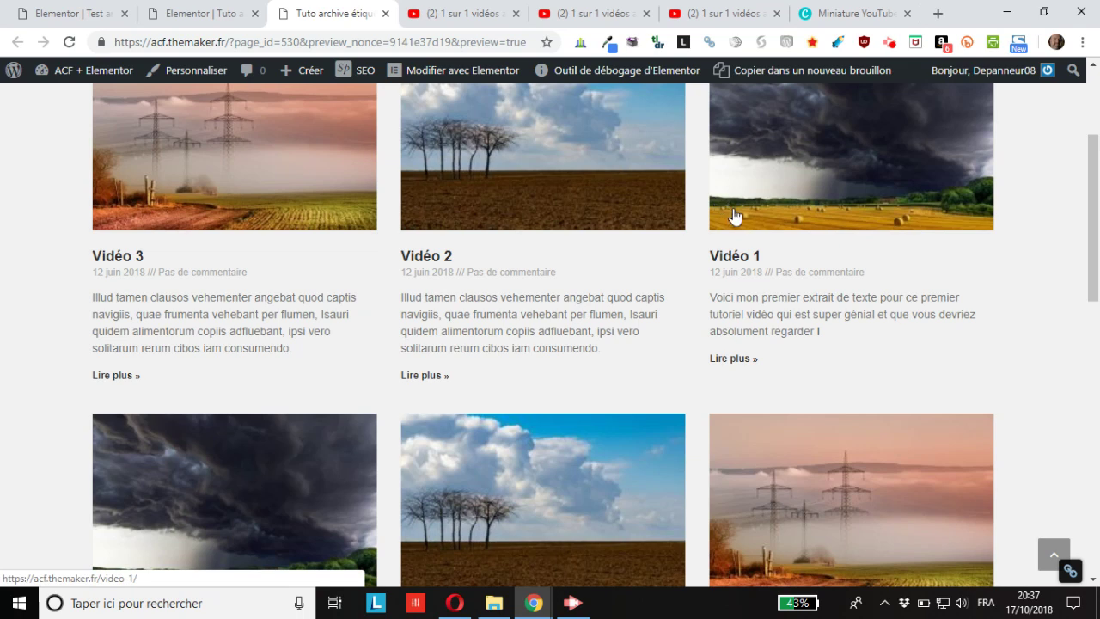
{"action": "scroll", "coordinate": [737, 216], "scroll_direction": "down", "scroll_amount": 3}
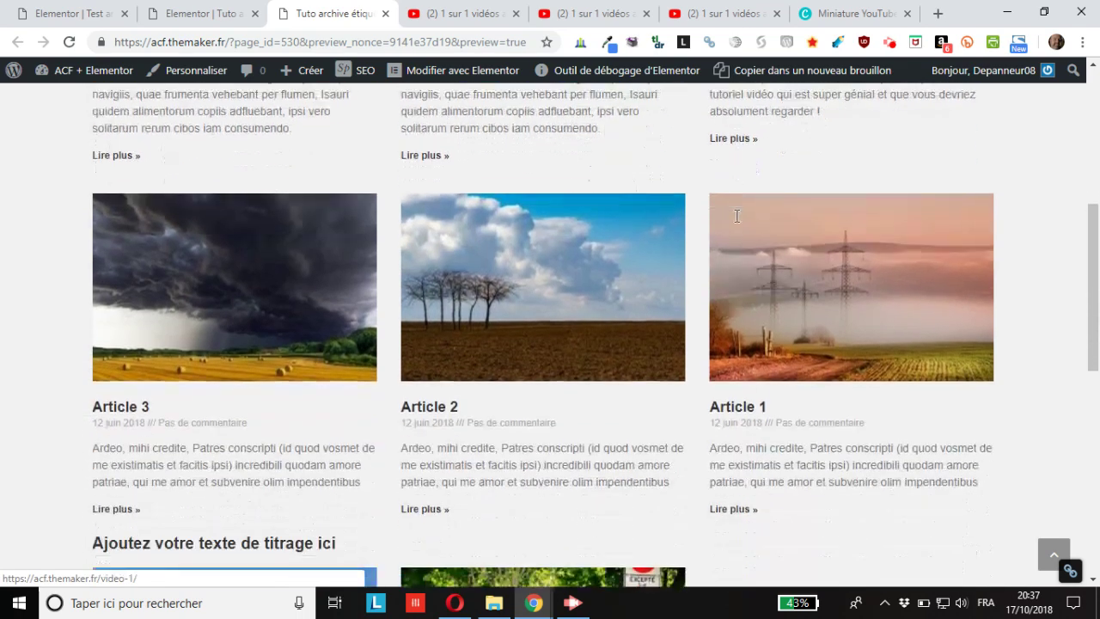
{"action": "scroll", "coordinate": [491, 364], "scroll_direction": "down", "scroll_amount": 4}
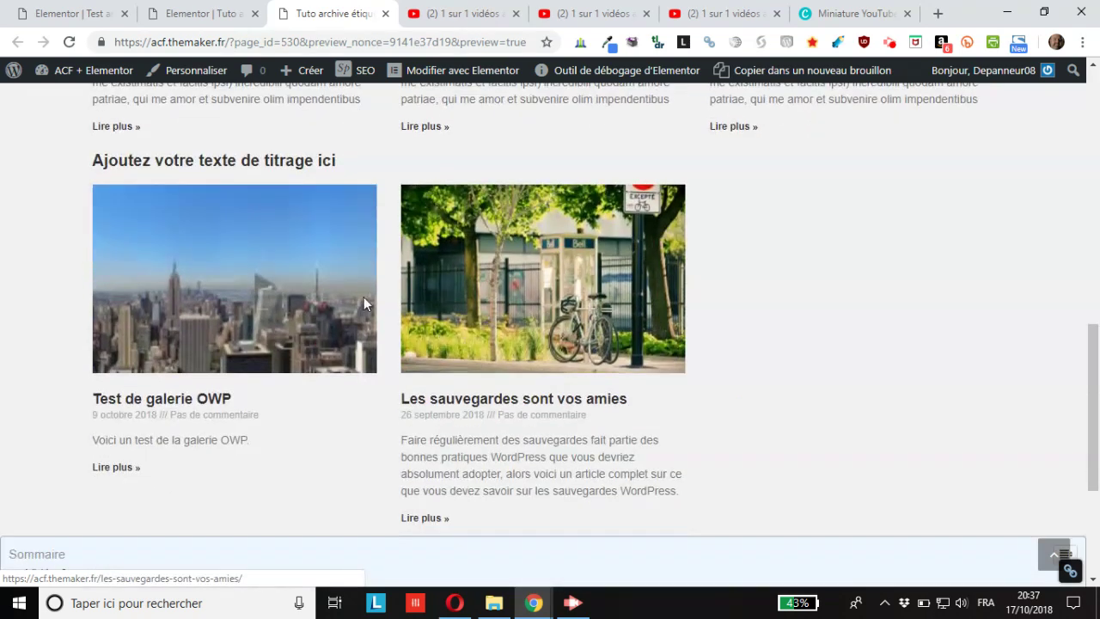